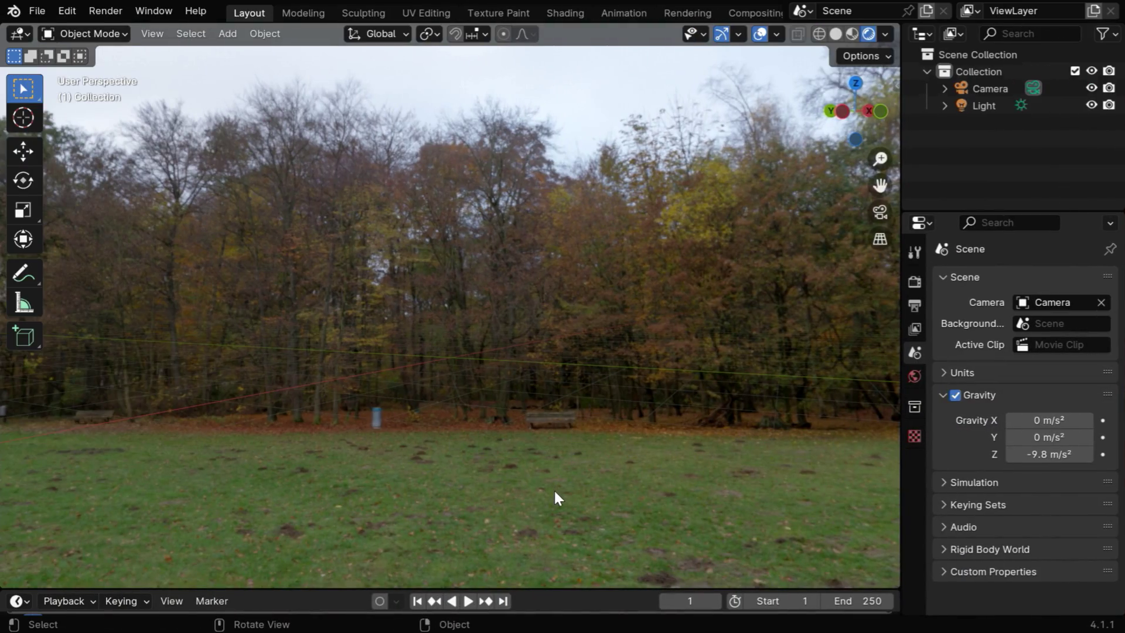
- Review the World shader's node setup with its environment texture and mapping, and return to the 3D viewport
mouse_move(554, 489)
middle_down()
mouse_move(587, 487)
mouse_move(545, 482)
middle_up()
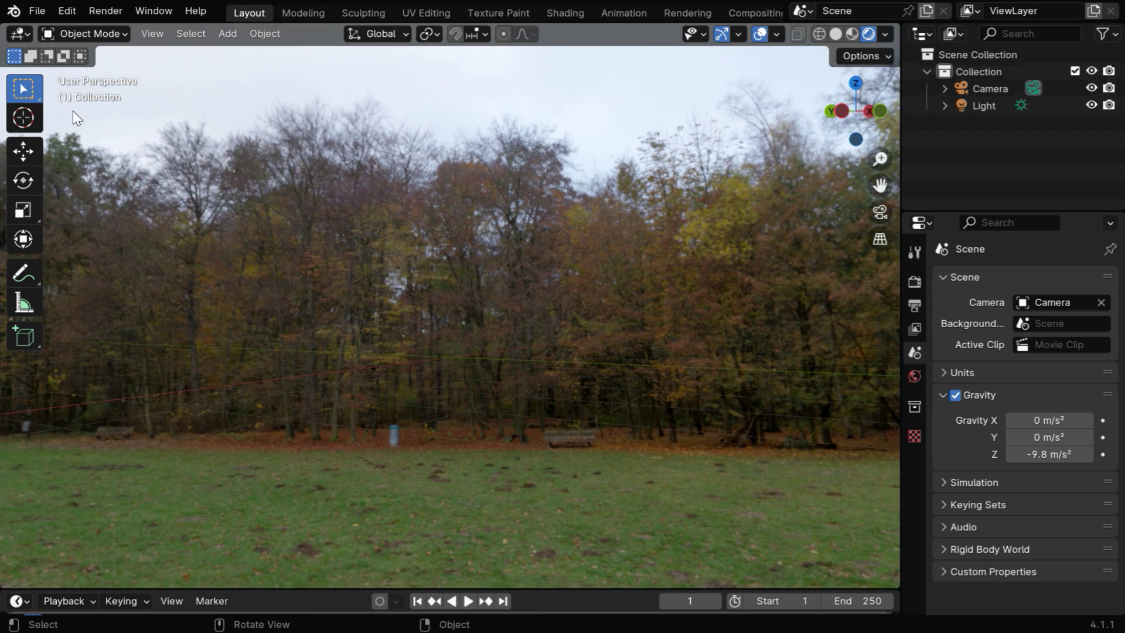
click(20, 34)
click(66, 188)
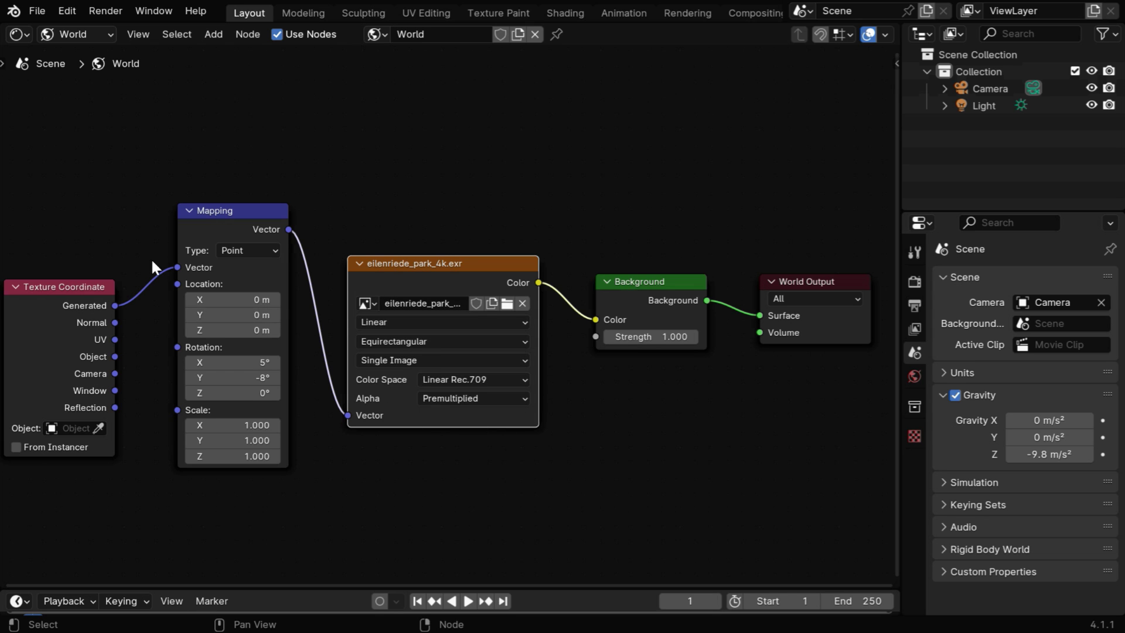
click(20, 33)
click(32, 74)
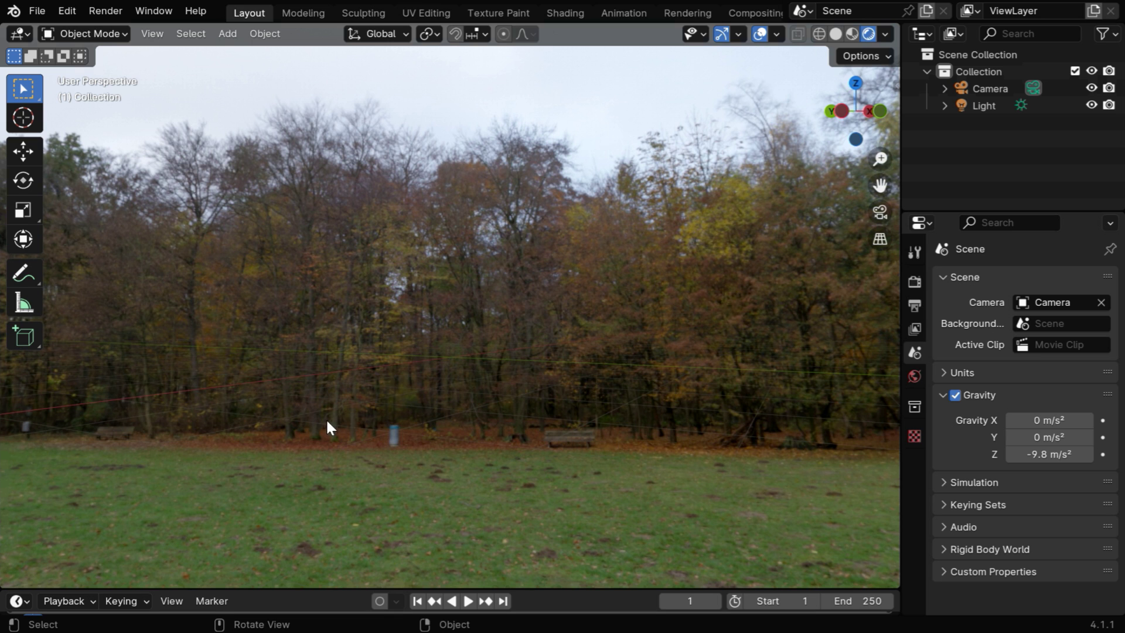
- Look through the camera in solid shading and add a mesh plane to the scene
click(879, 214)
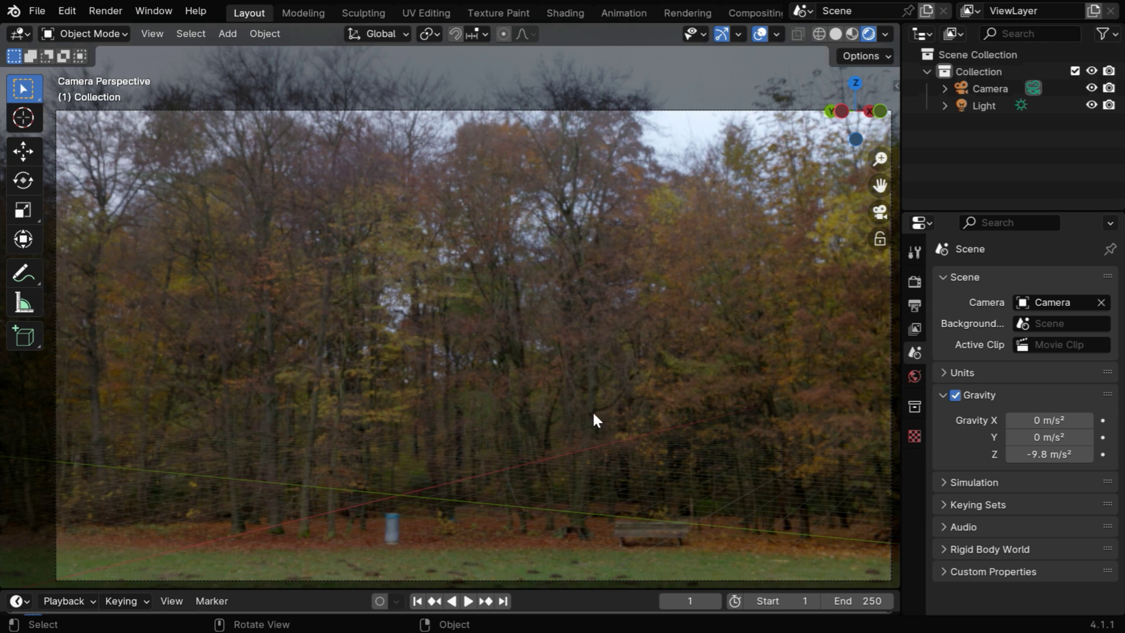
click(840, 35)
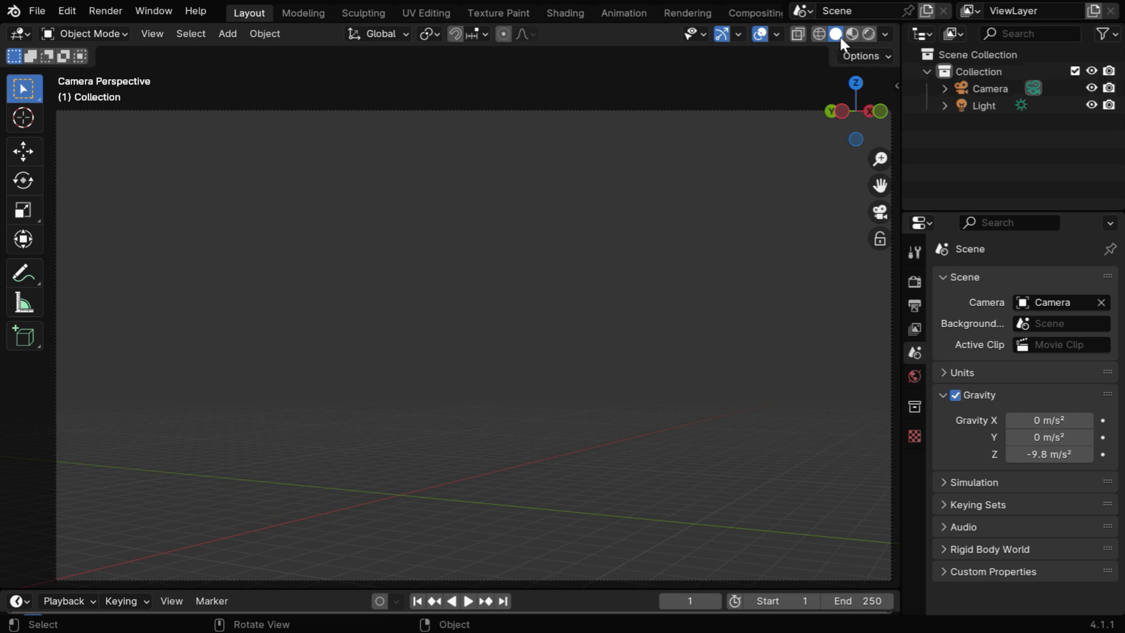
click(228, 33)
mouse_move(252, 50)
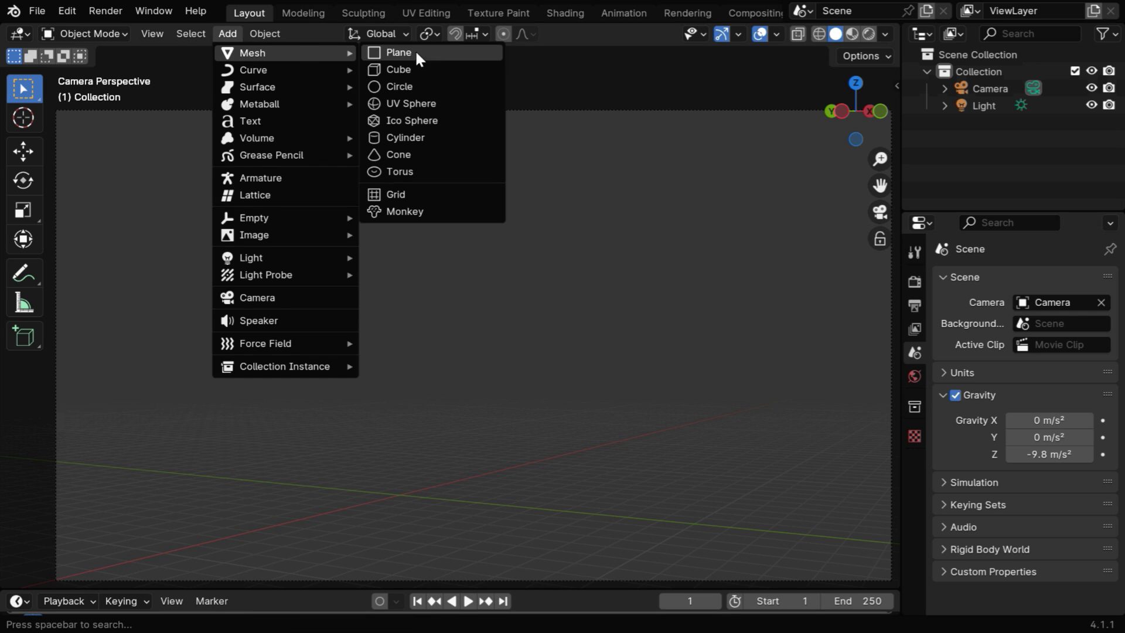
click(433, 51)
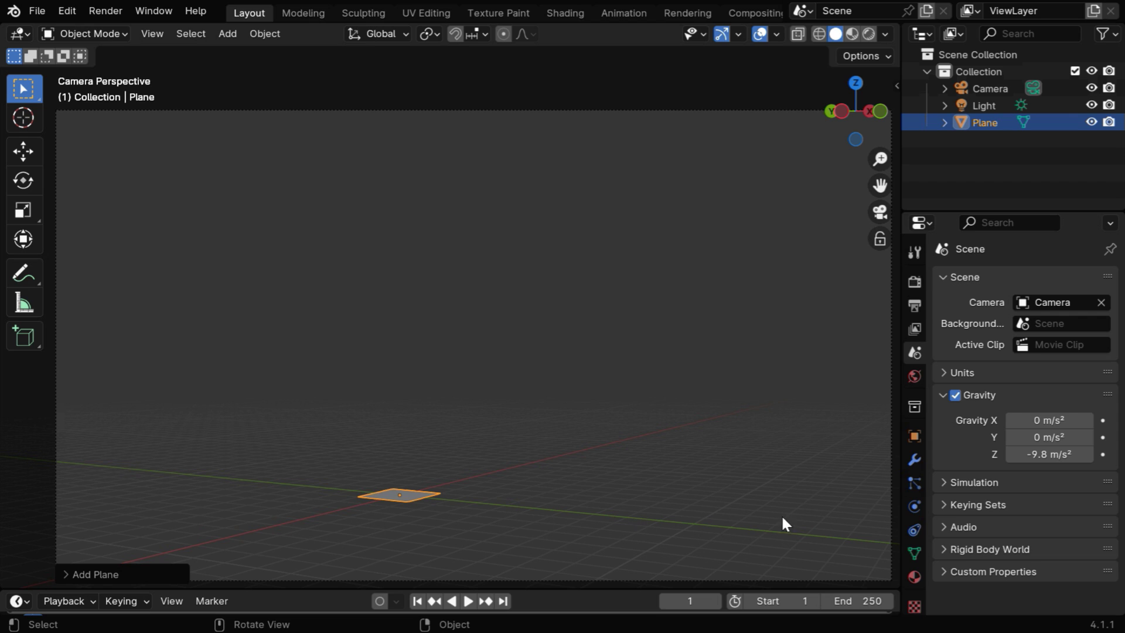
- Scale the plane to 20 on the X, Y and Z axes
click(915, 435)
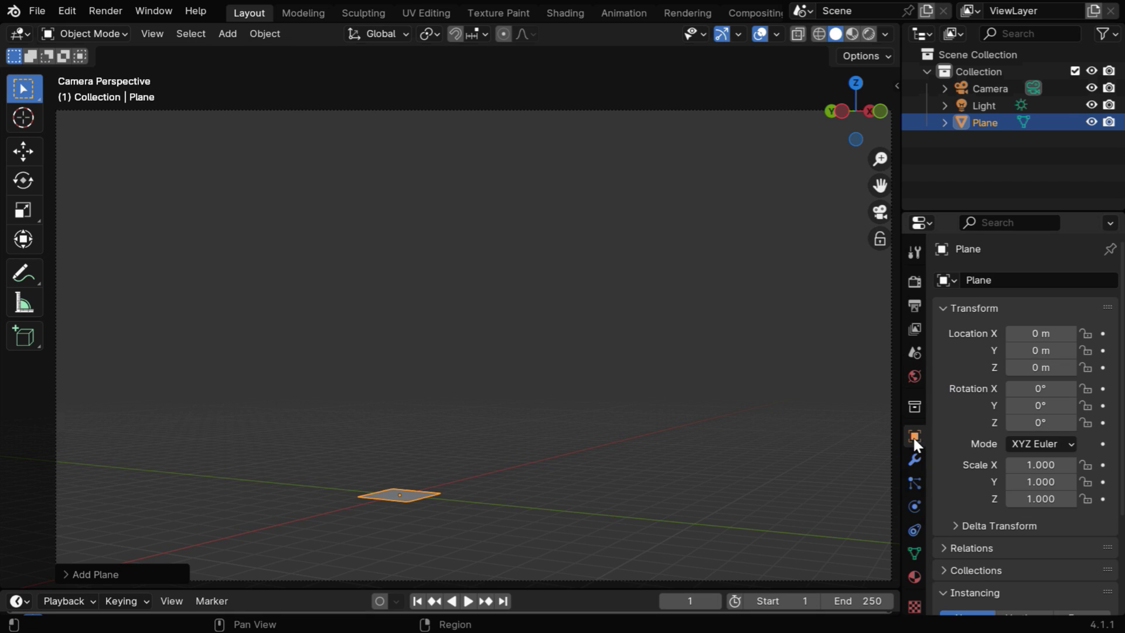
drag(1041, 498, 1043, 464)
text(20)
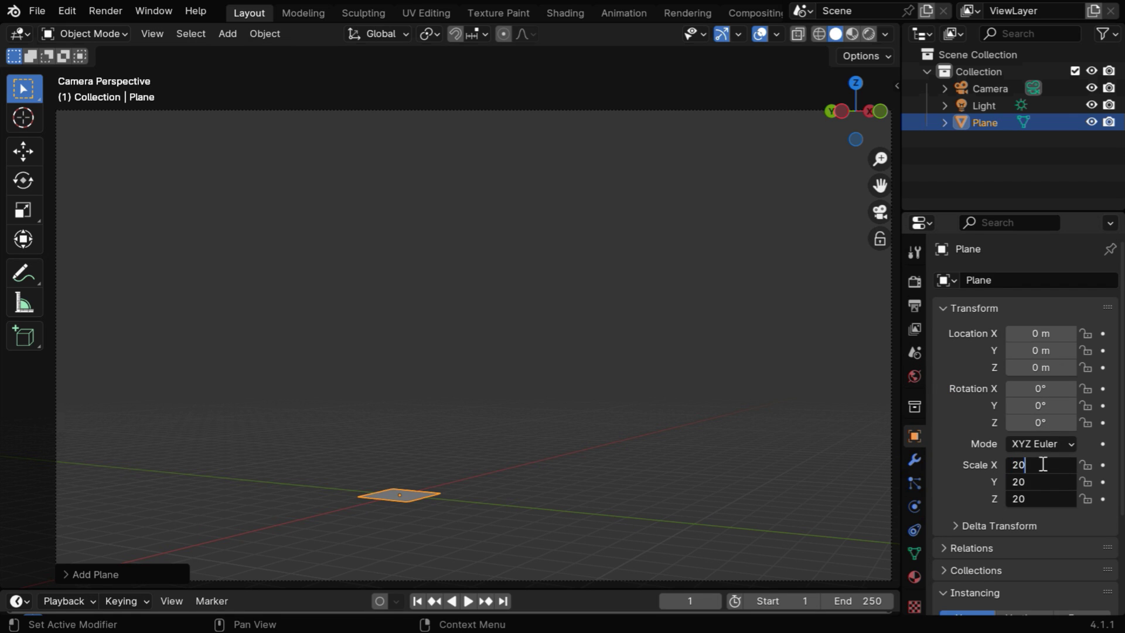
key(Return)
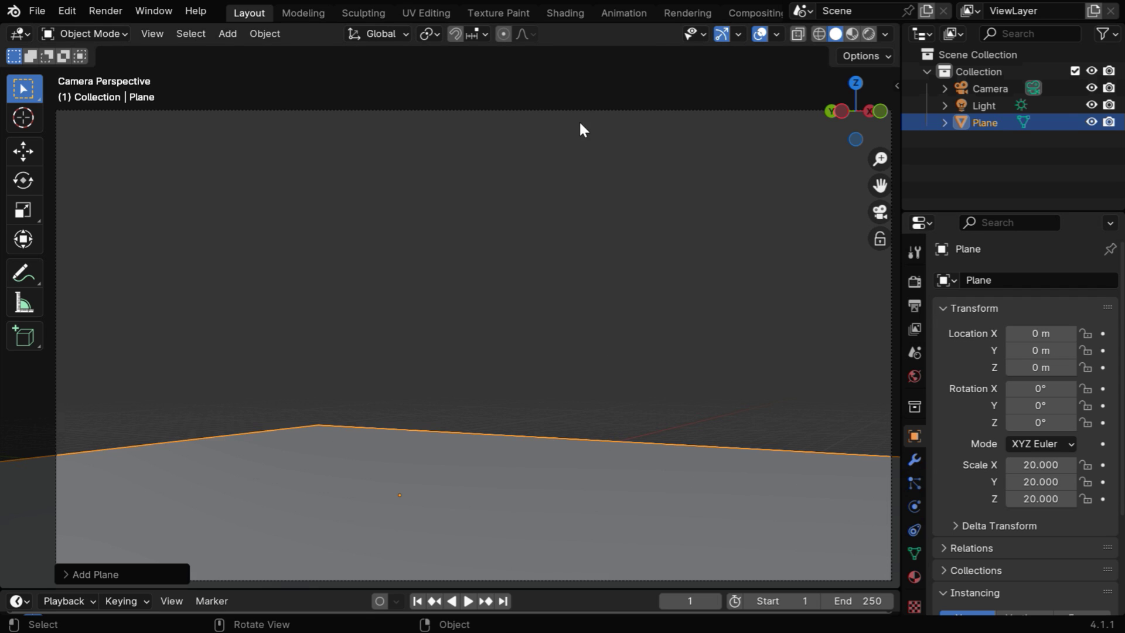
- Raise the plane above the camera's view by setting its Z location to 18 m
drag(1023, 367, 1078, 368)
click(1049, 368)
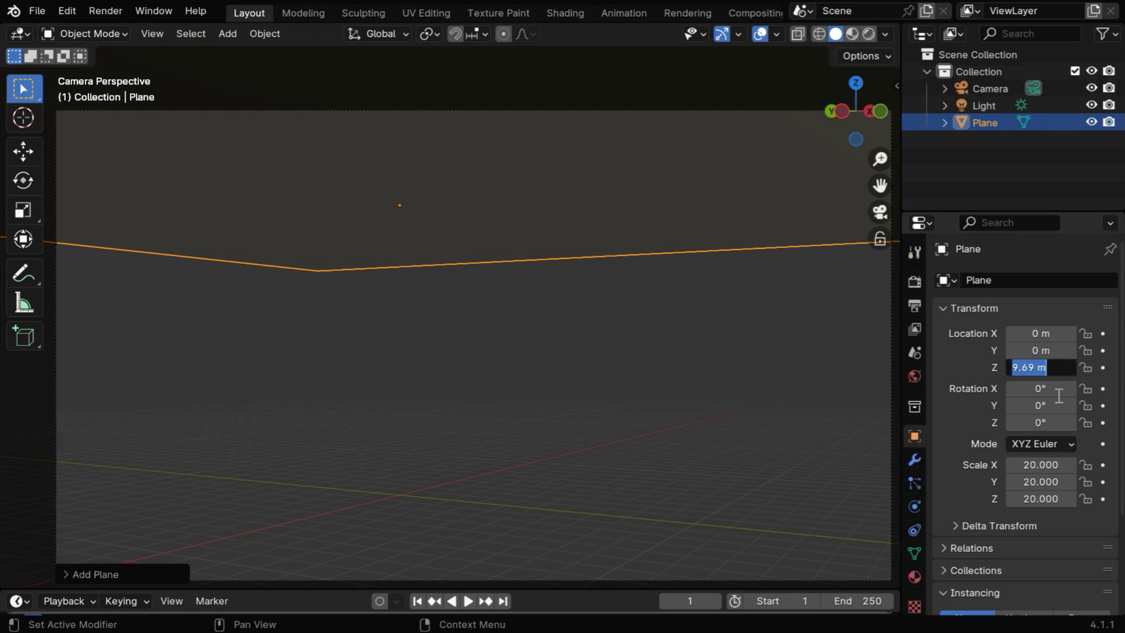
text(18)
key(Return)
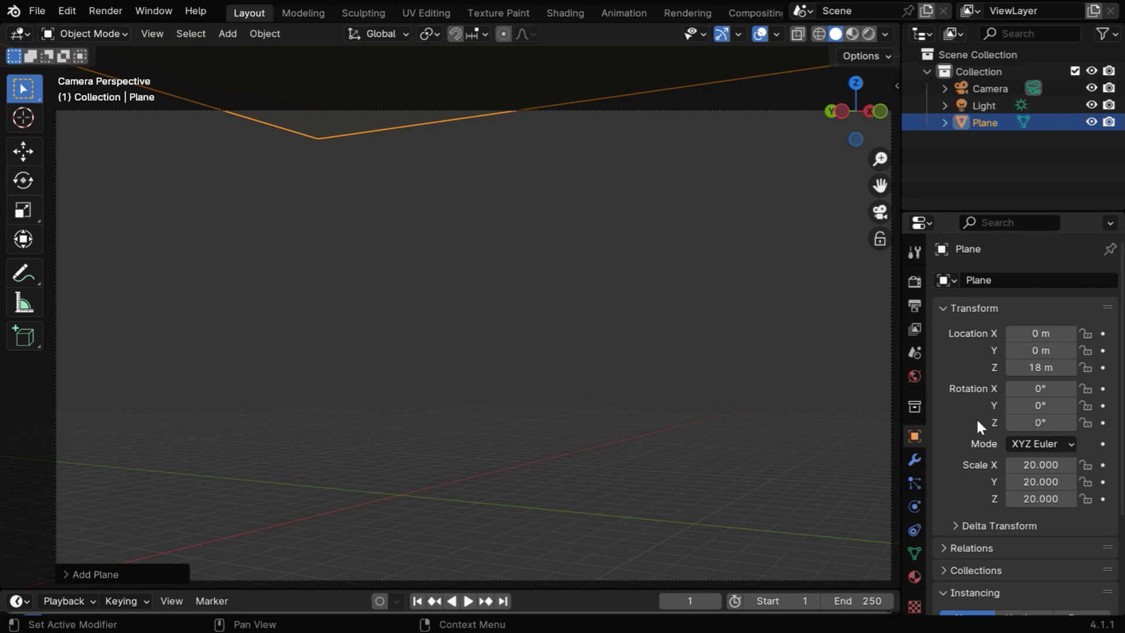
- Rotate the plane 30° around Z and shift it along X to about 6.07 m
drag(1031, 423, 1072, 423)
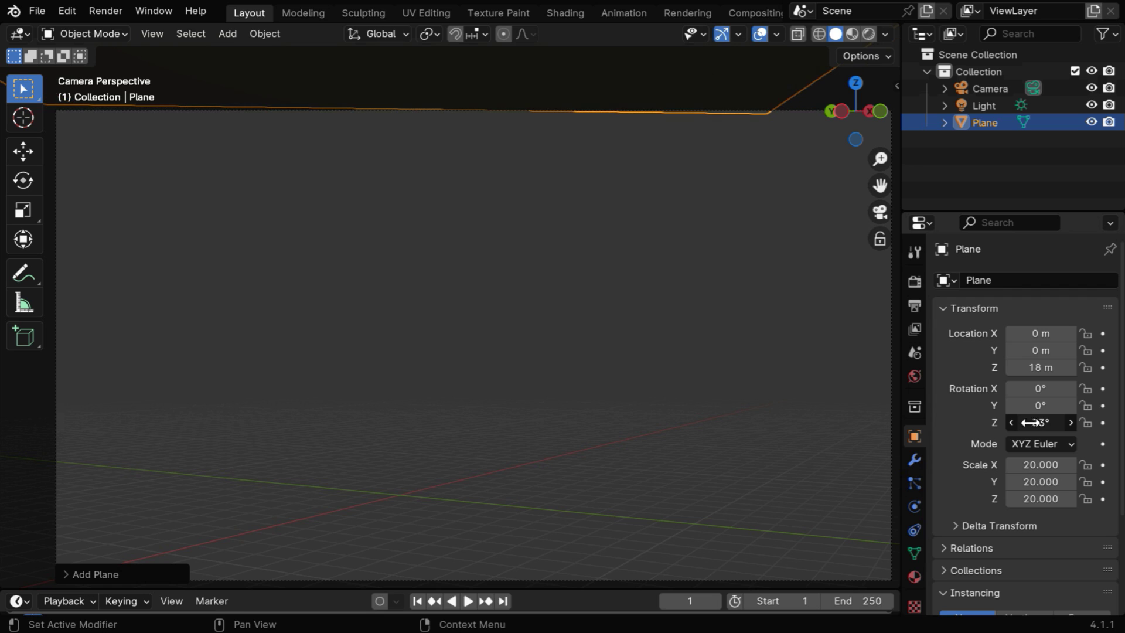
click(1041, 423)
text(3)
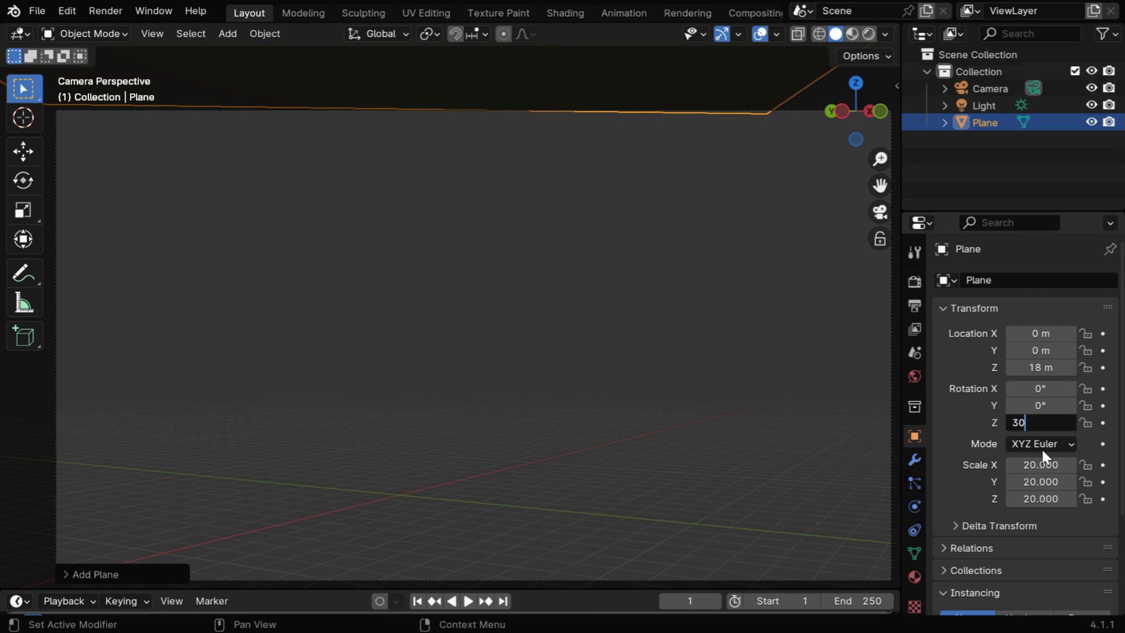
key(Return)
drag(1041, 332, 957, 333)
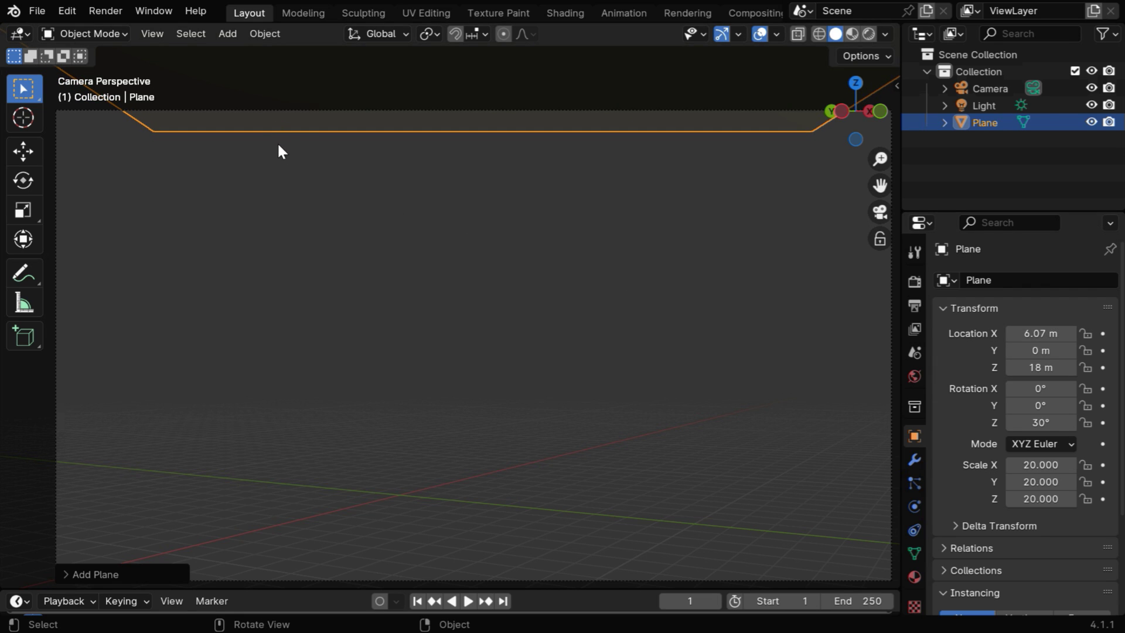
- Examine the plane's placement relative to the camera from outside the camera view
click(880, 213)
scroll(593, 378, down, 3)
middle_drag(531, 385, 471, 451)
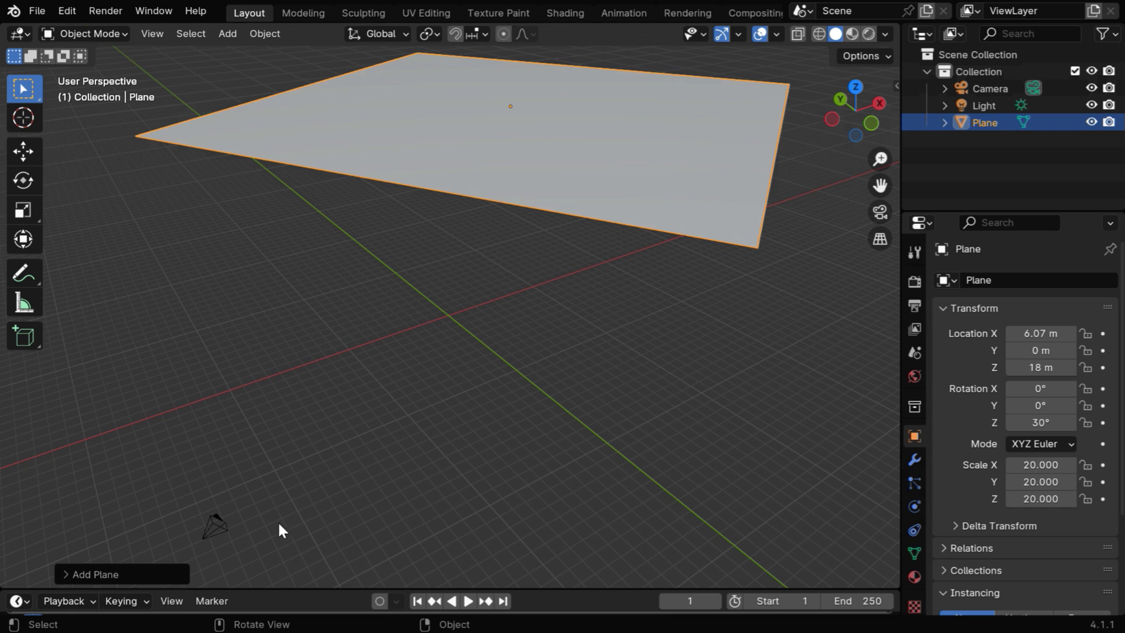
click(223, 525)
scroll(441, 466, down, 4)
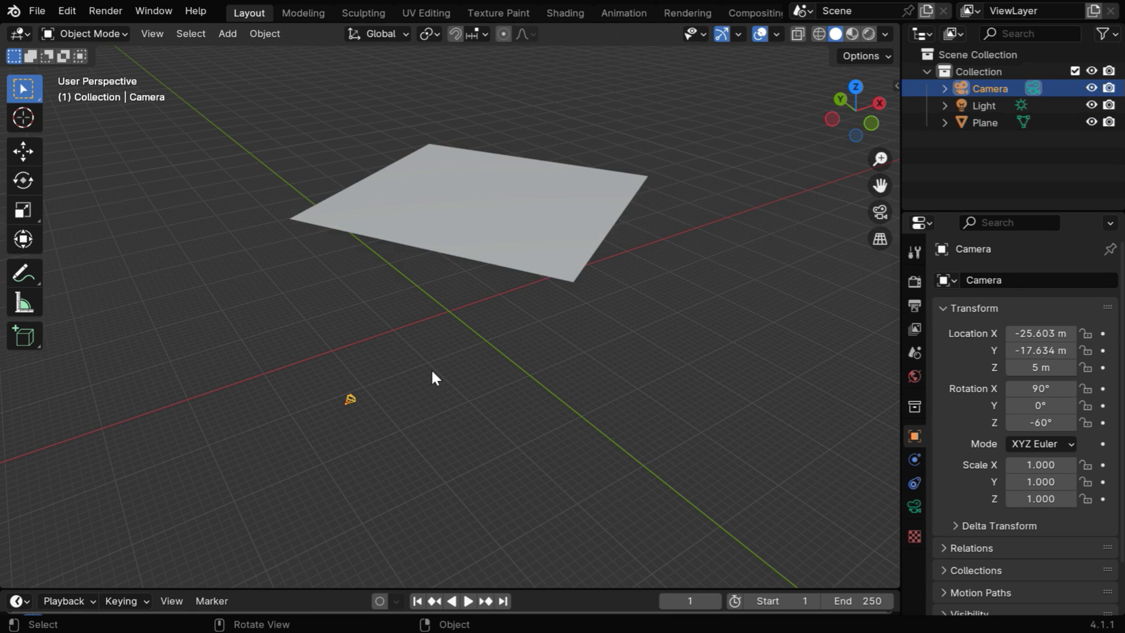
scroll(439, 293, up, 2)
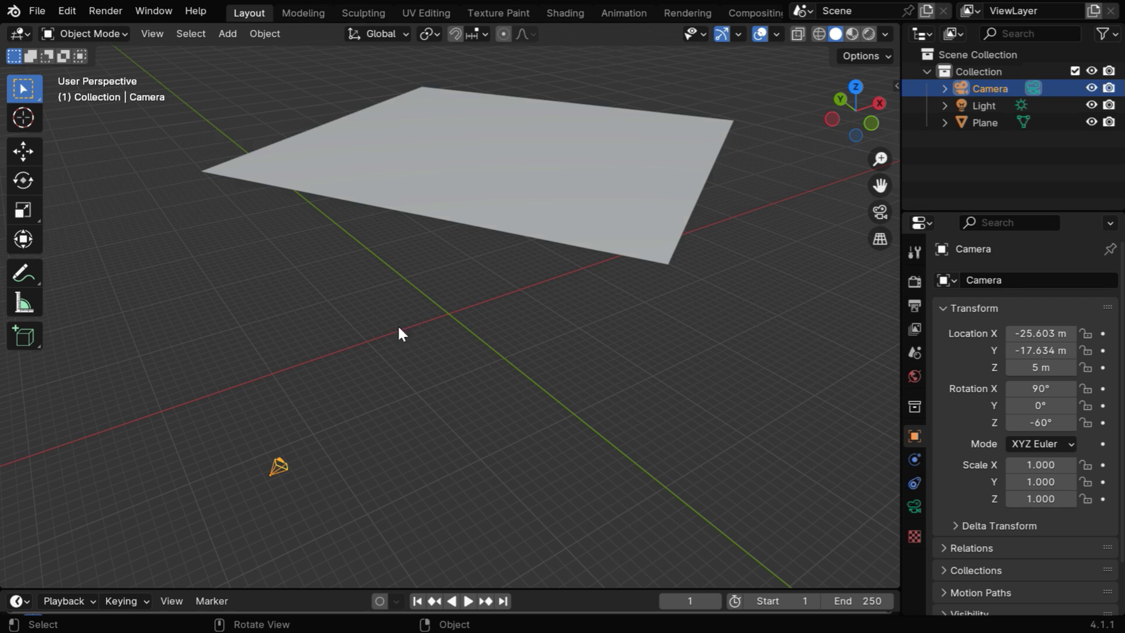
middle_drag(400, 424, 454, 359)
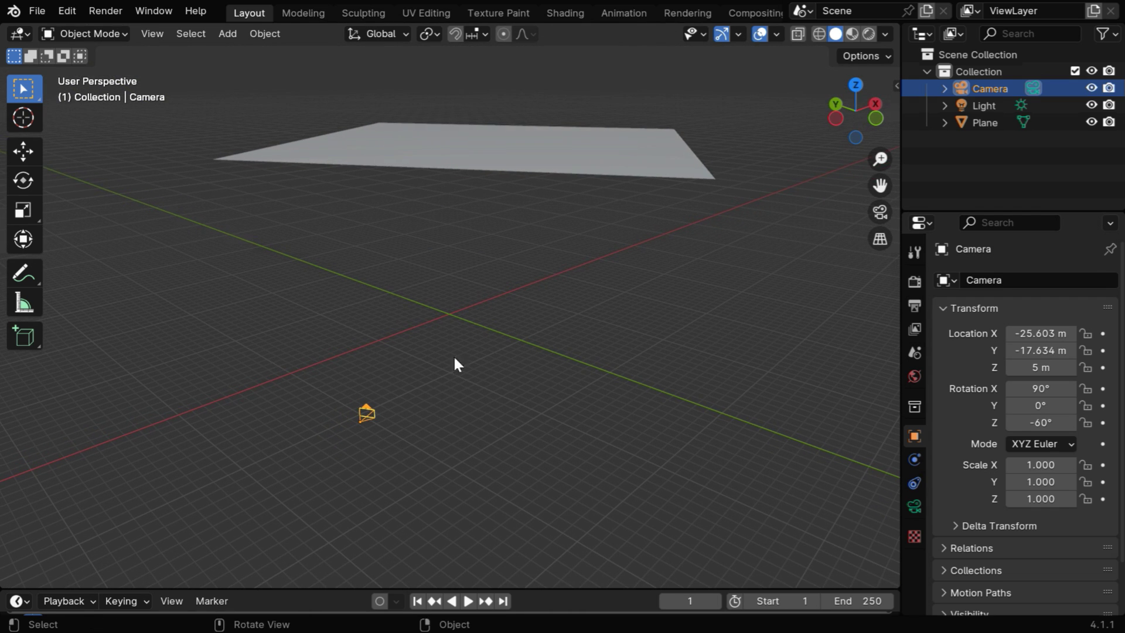
- Add a particle system to the plane
click(497, 149)
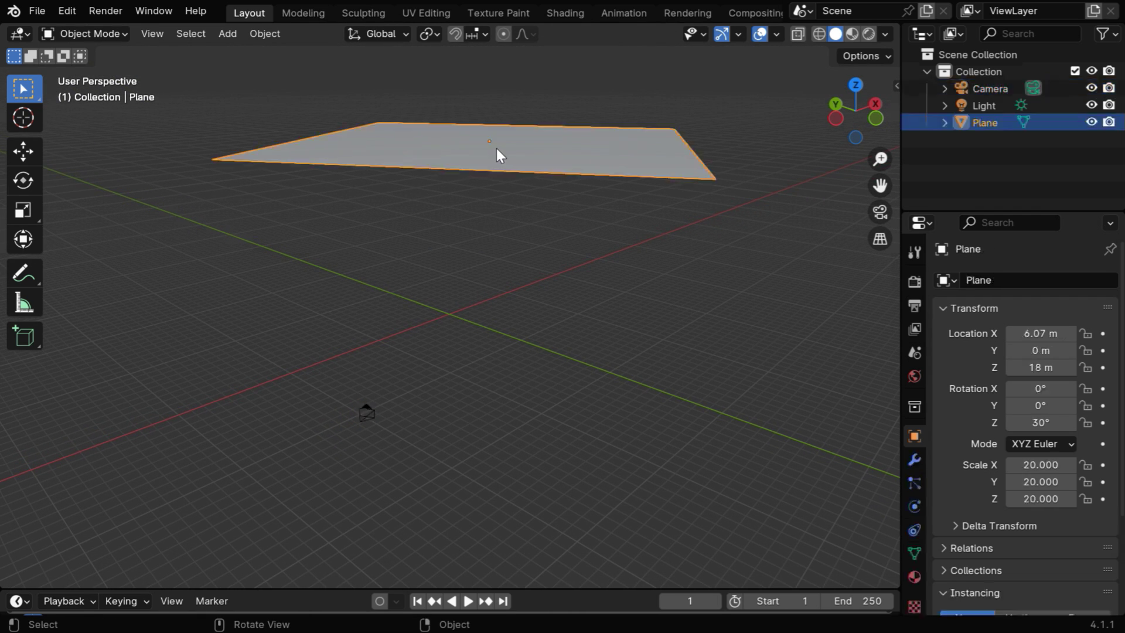
click(913, 484)
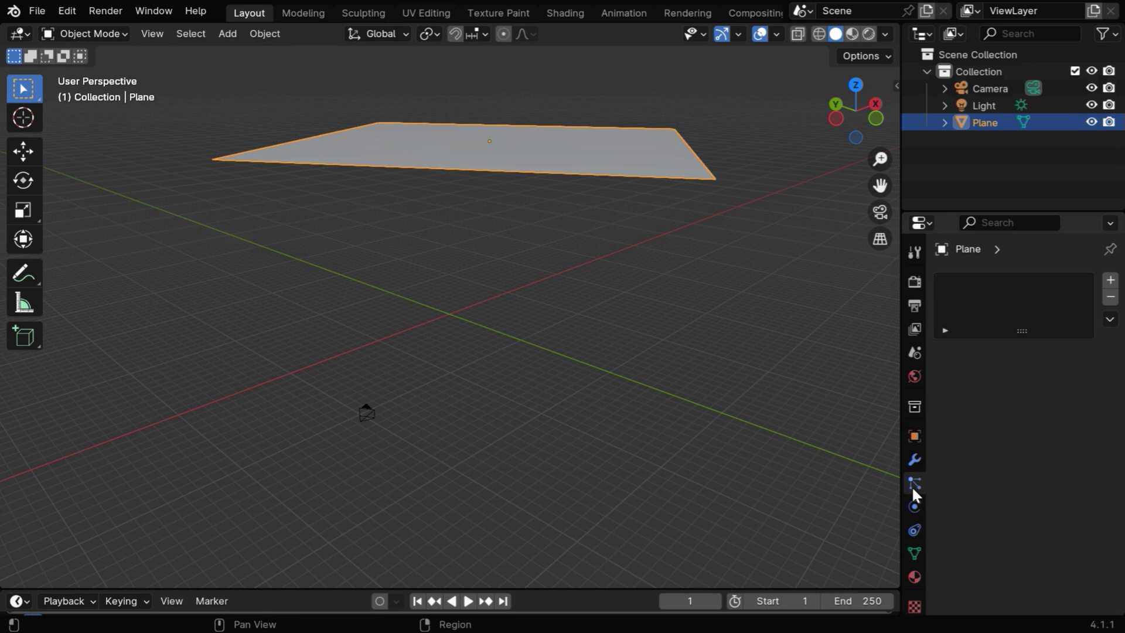
click(1111, 282)
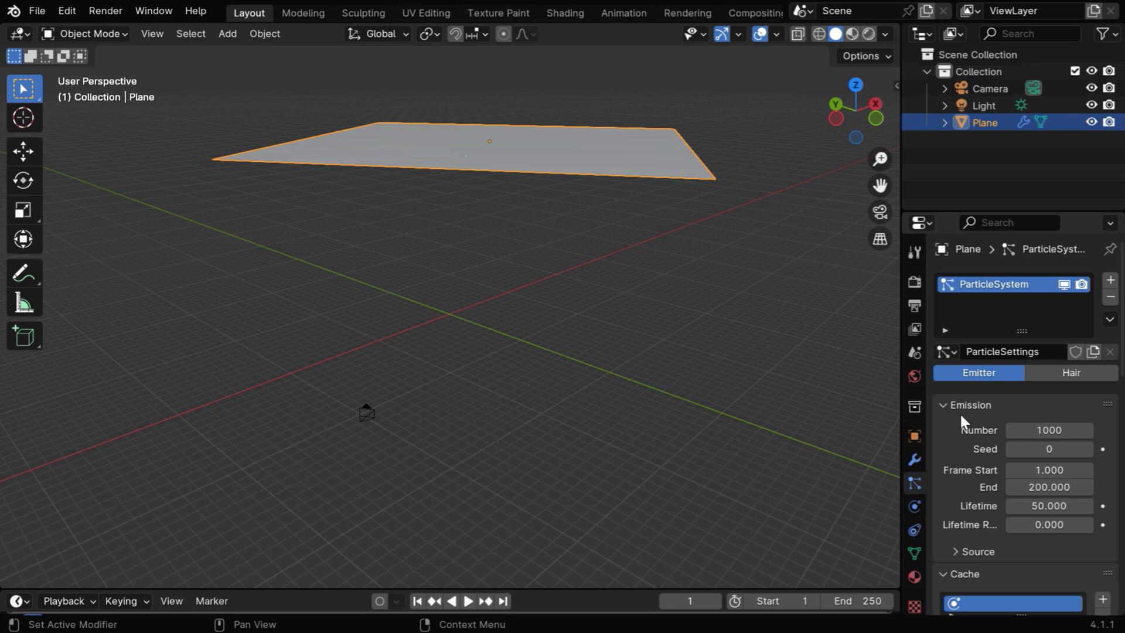
- Set the particle emission number to 5000 and its end frame to 250
click(1062, 432)
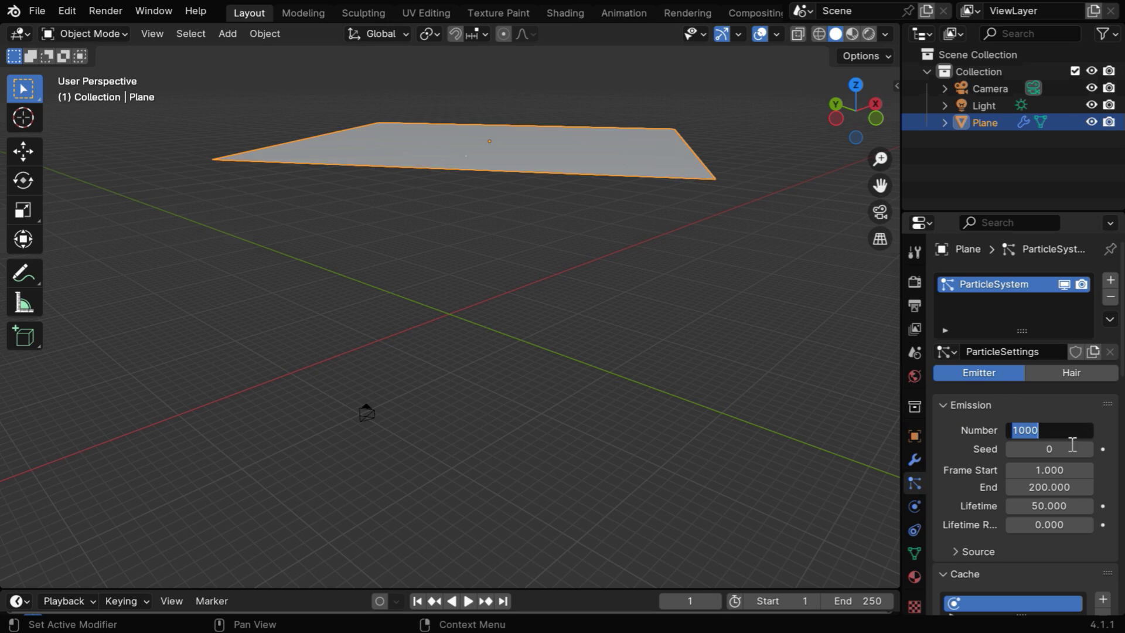
text(5)
key(Return)
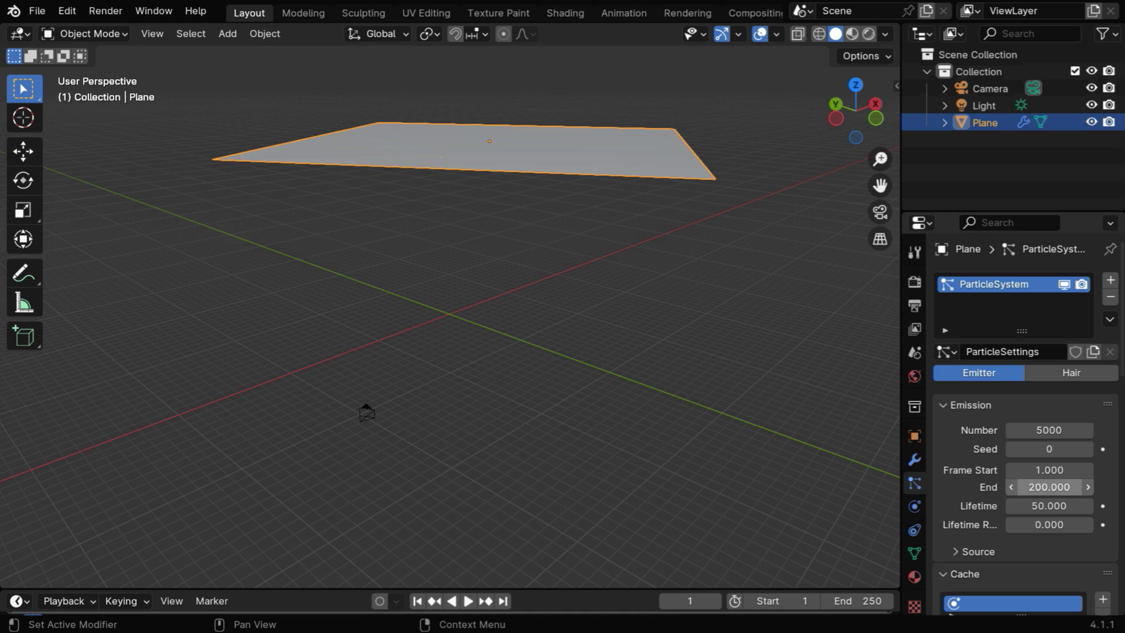
click(1049, 487)
text(250)
key(Return)
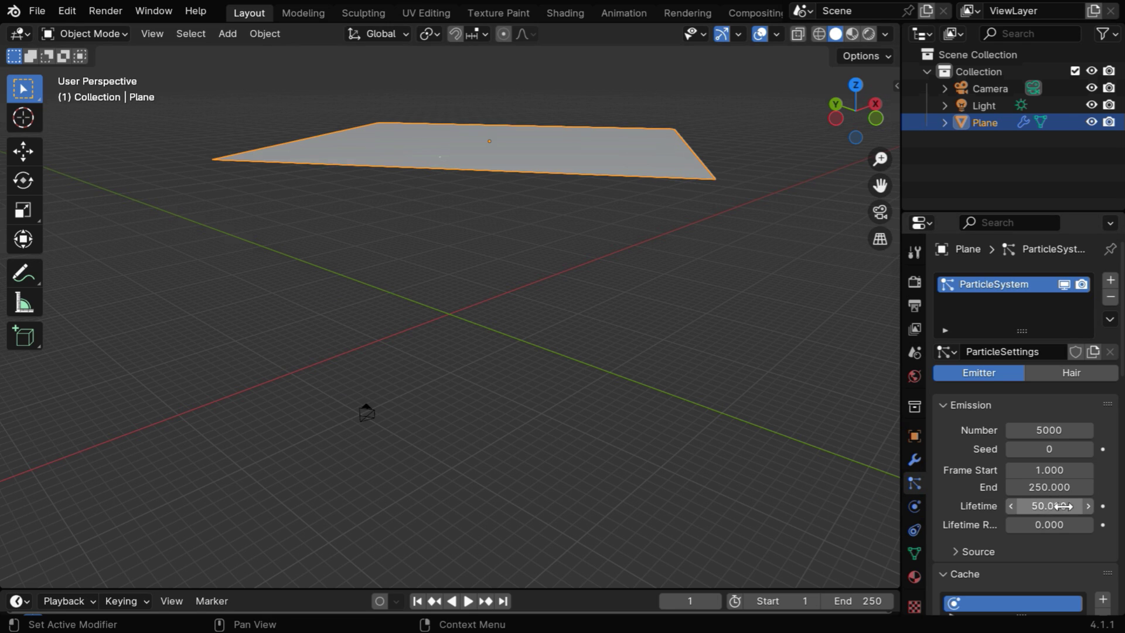
- Preview the falling particles through the camera with the Velocity settings expanded, and return to the first frame
click(880, 213)
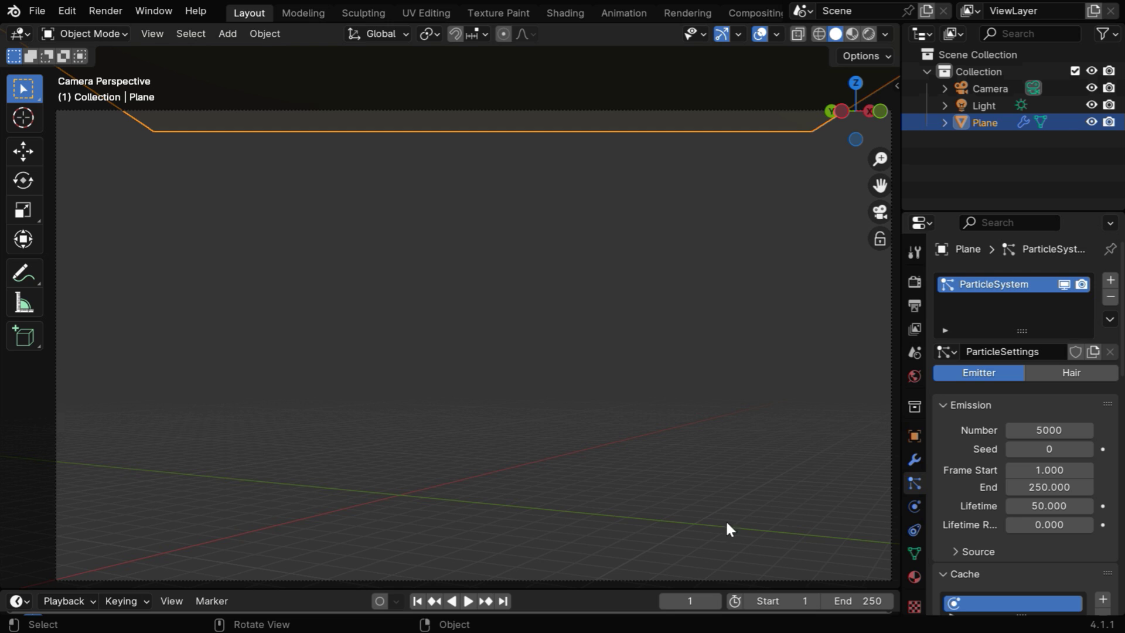
click(944, 405)
click(944, 426)
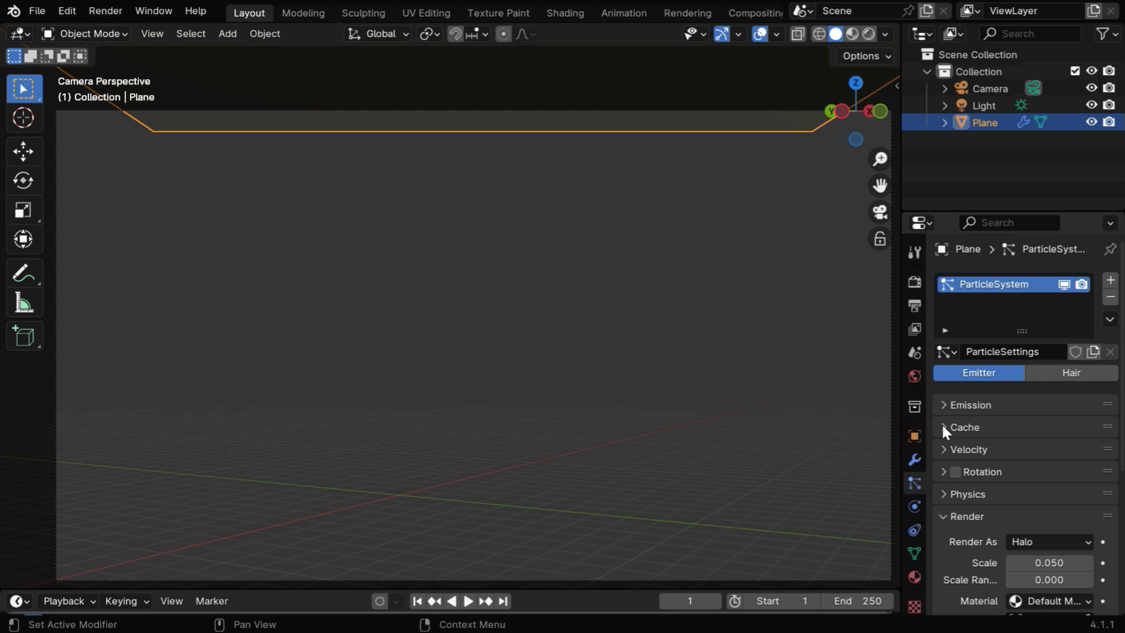
click(943, 450)
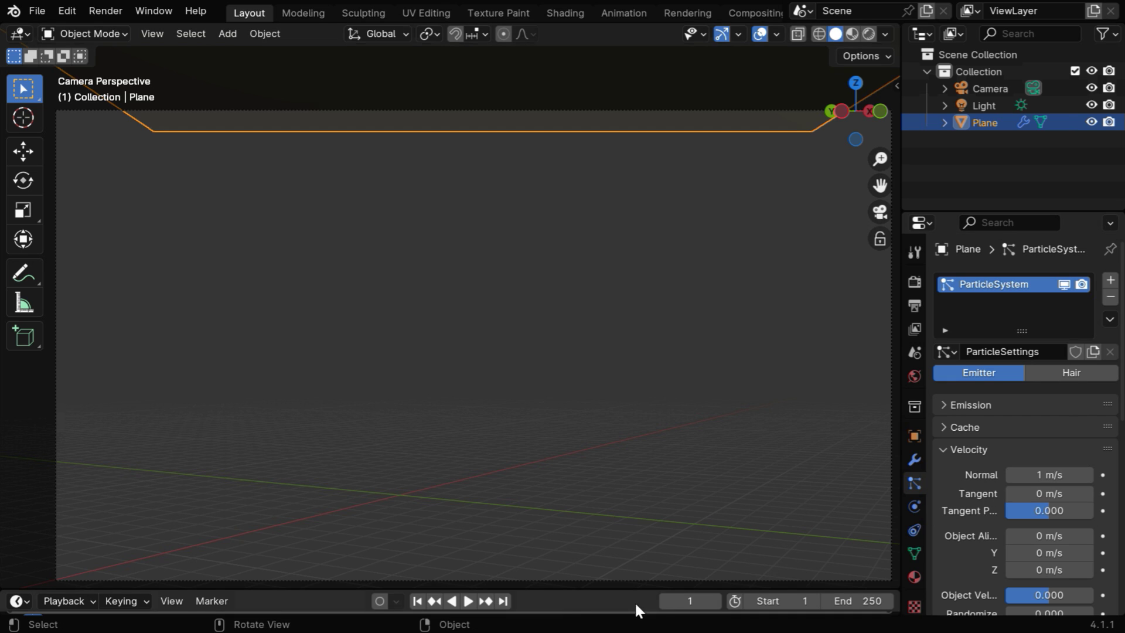
click(468, 602)
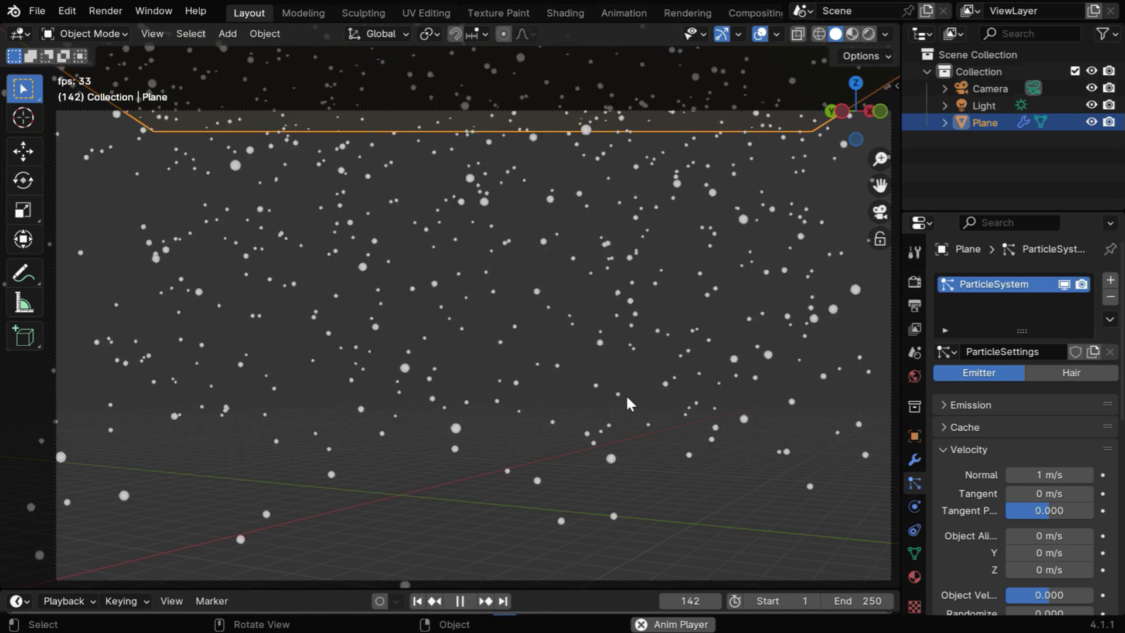
click(462, 601)
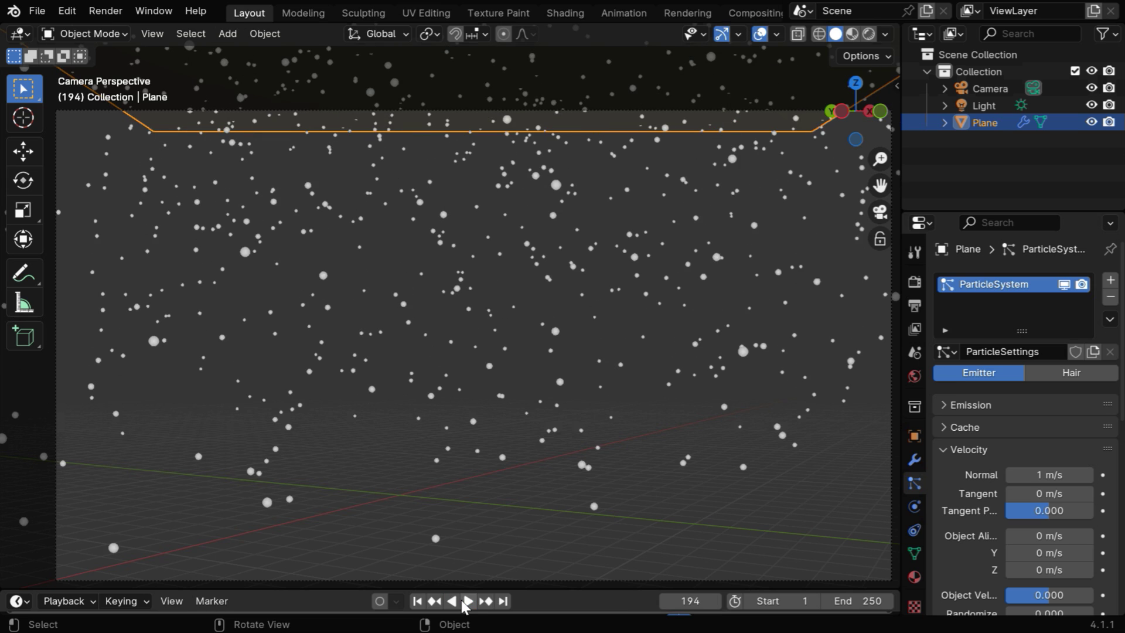
click(419, 603)
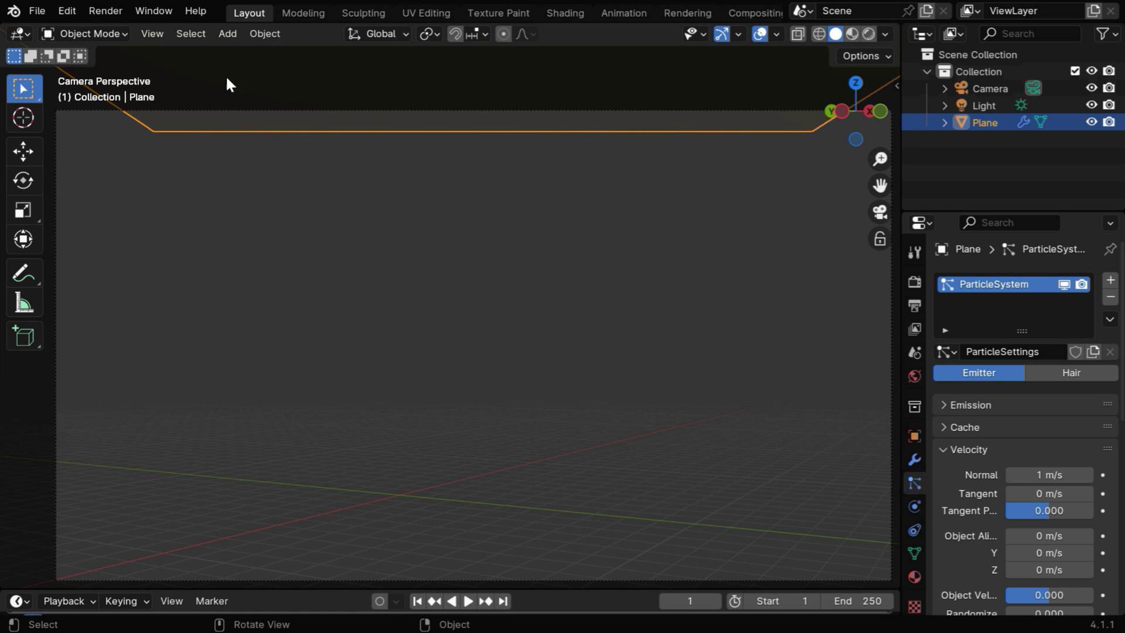
- Add an ico sphere mesh at the scene origin
click(219, 35)
mouse_move(264, 53)
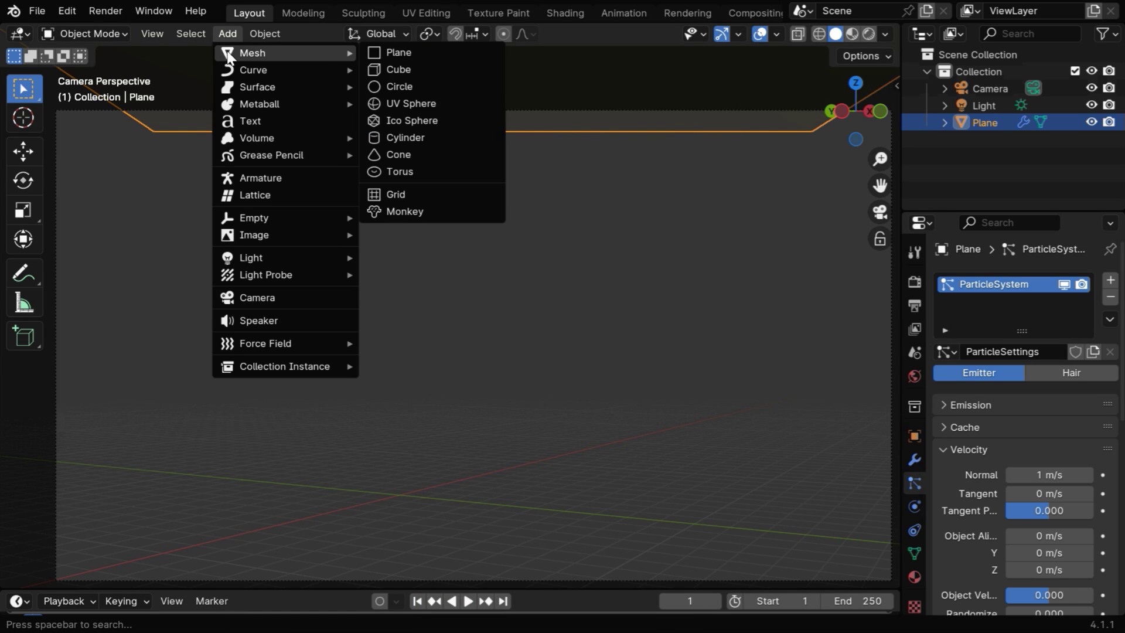
click(391, 120)
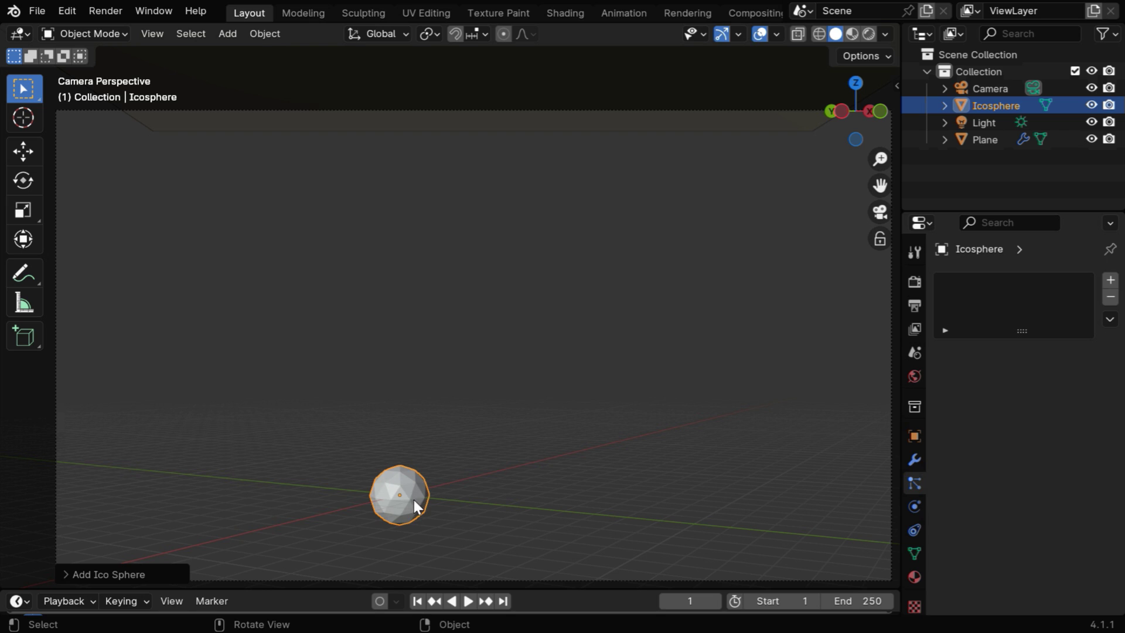
- Stretch the ico sphere into a thin vertical drop with X and Y scale 0.25 and Z scale 4
click(914, 436)
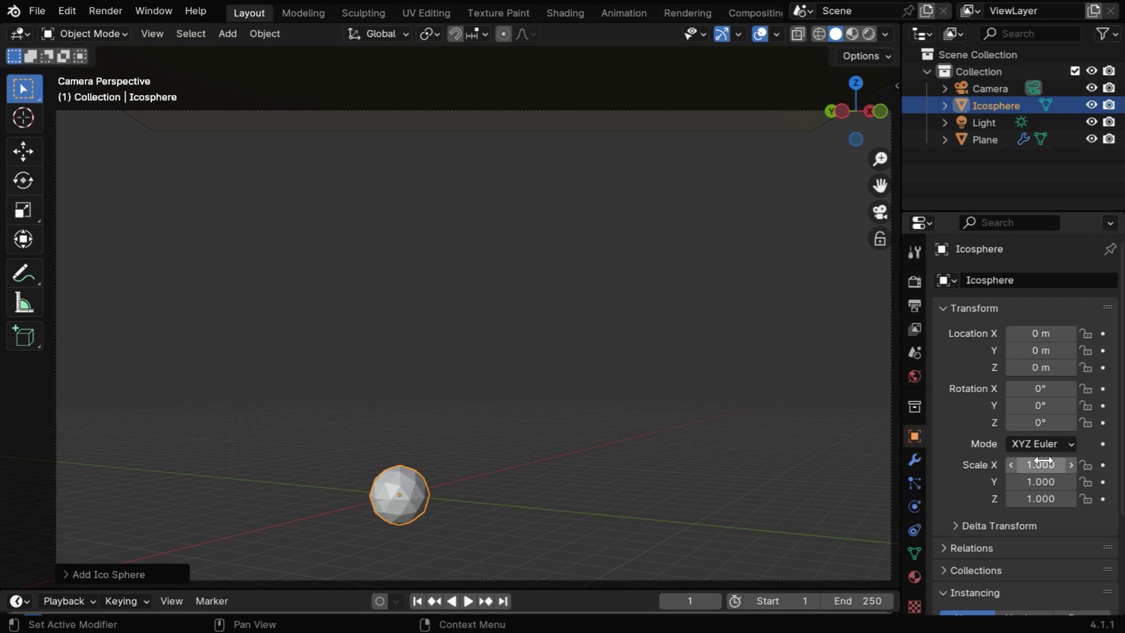
mouse_move(1041, 465)
mouse_down()
mouse_move(1041, 482)
mouse_move(1046, 461)
mouse_up()
text(0.25)
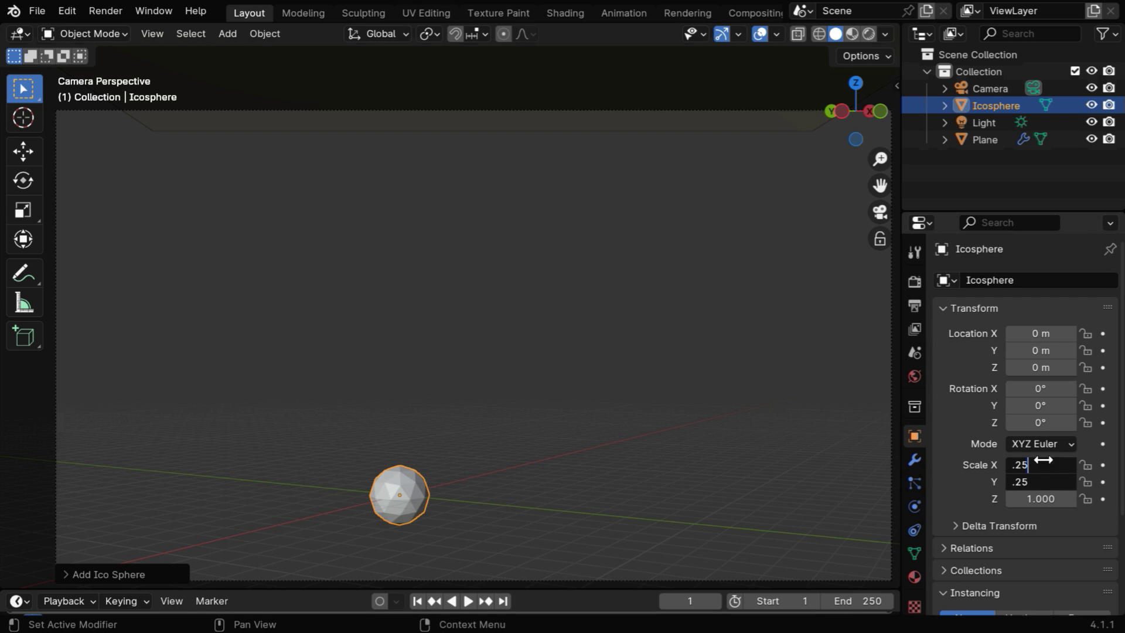
key(Return)
click(1041, 499)
text(4)
key(Return)
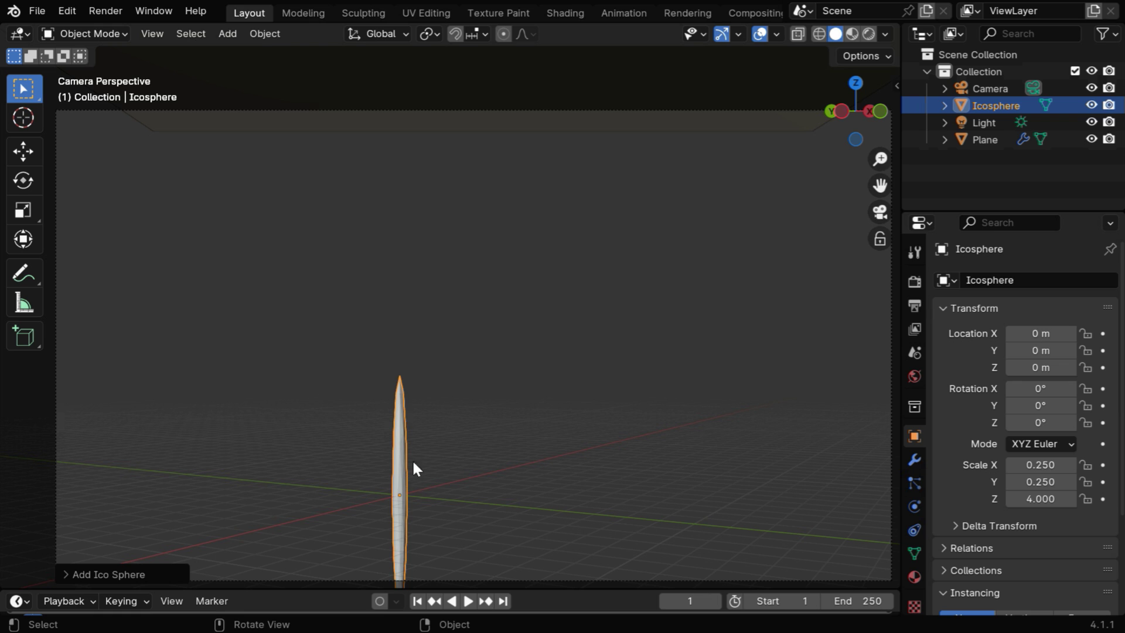
- Display the viewport with rendered shading and shade the ico sphere smooth by angle
click(869, 34)
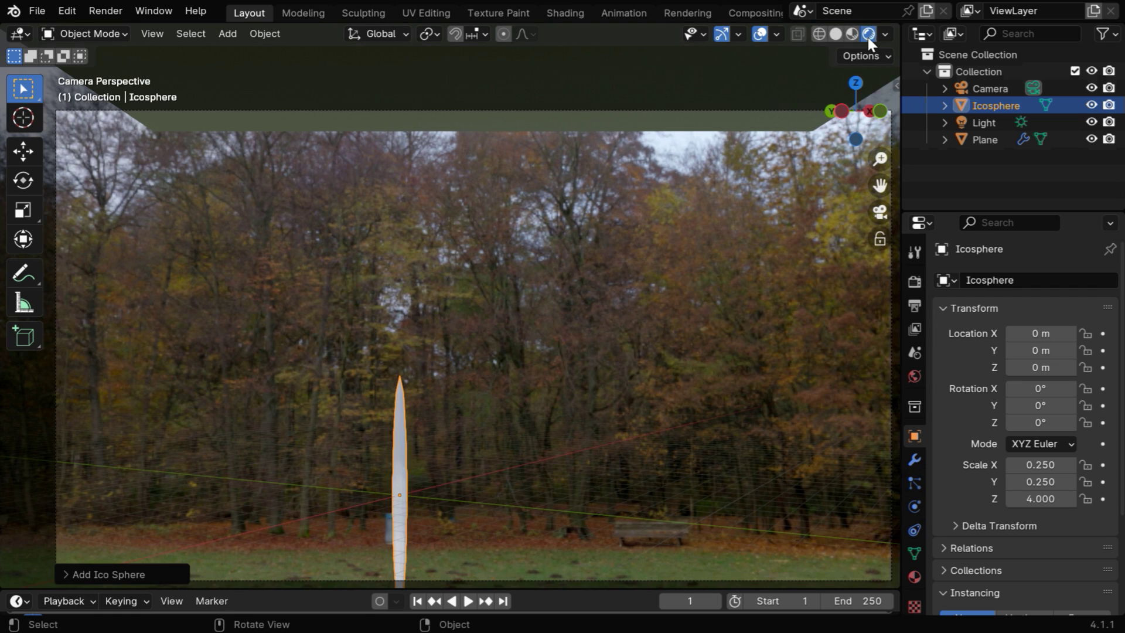
click(266, 37)
click(304, 422)
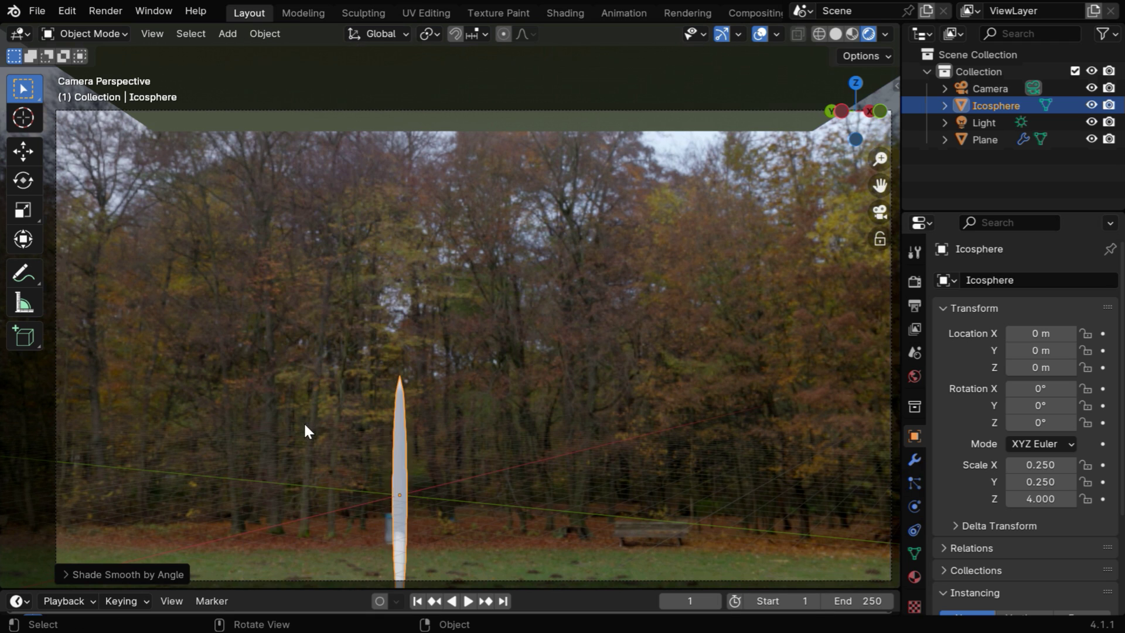
- Create a new material for the ico sphere and give it a very pale cyan base color
click(915, 578)
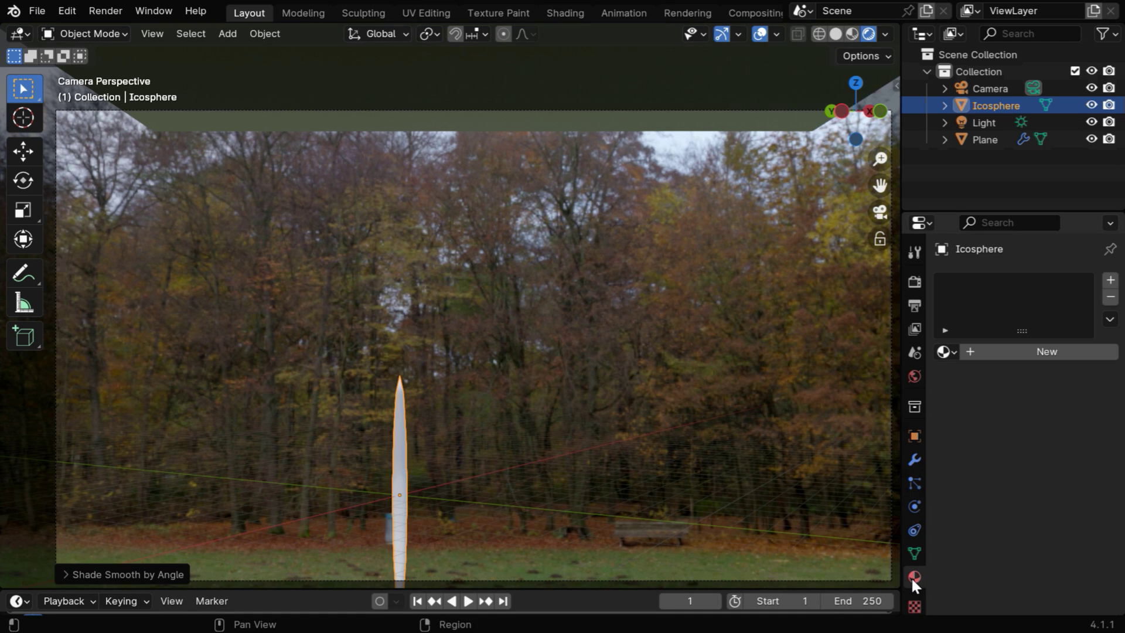
click(1001, 351)
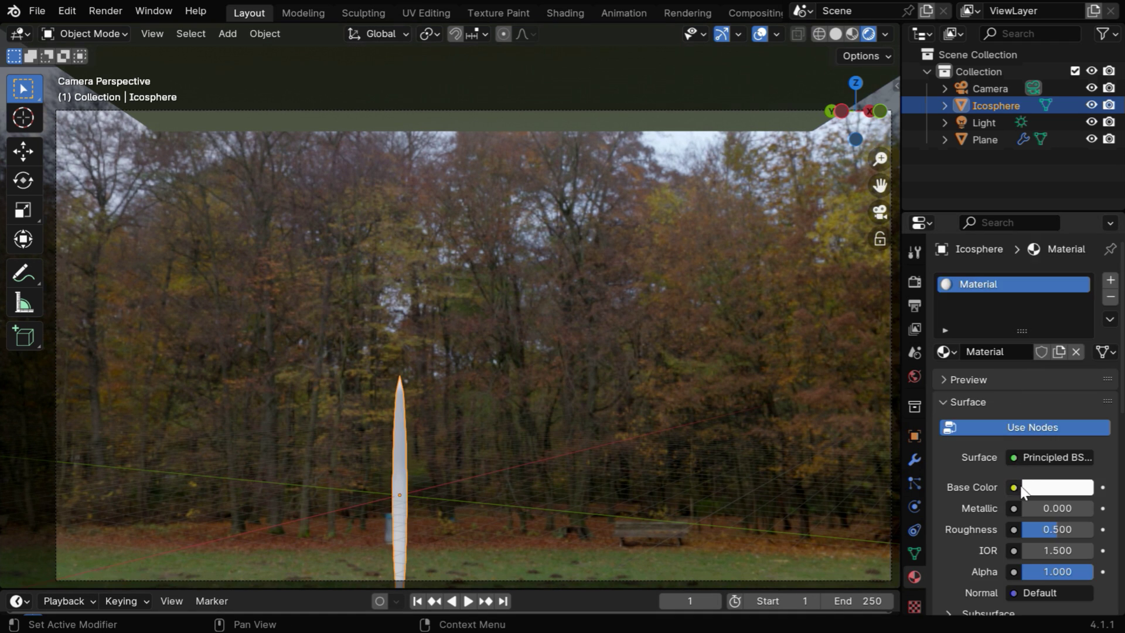
click(1039, 489)
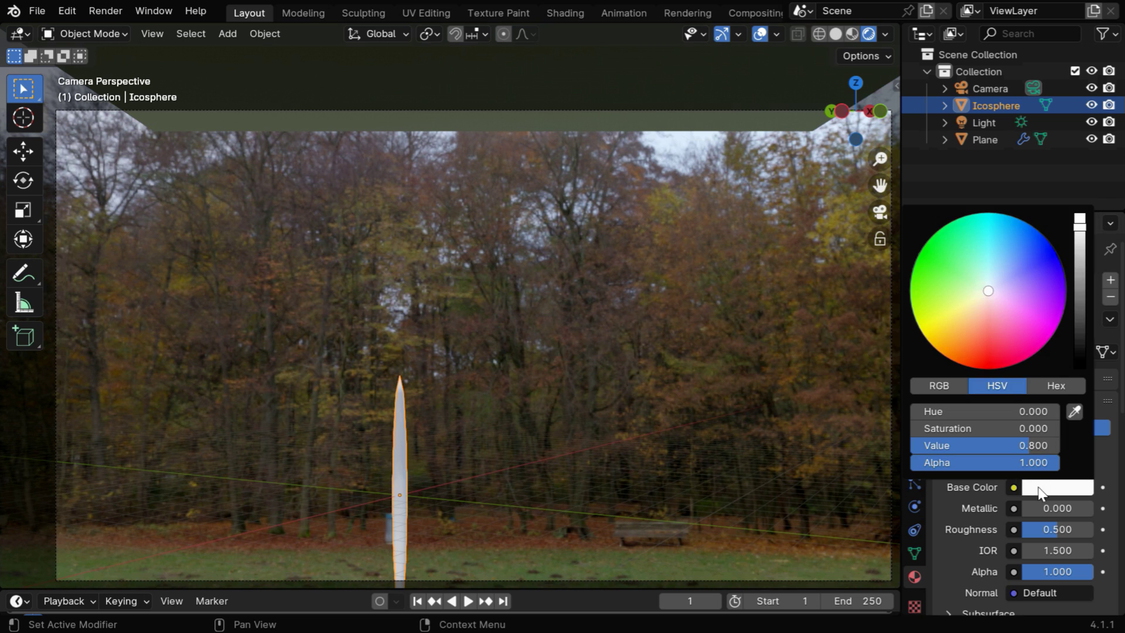
click(988, 289)
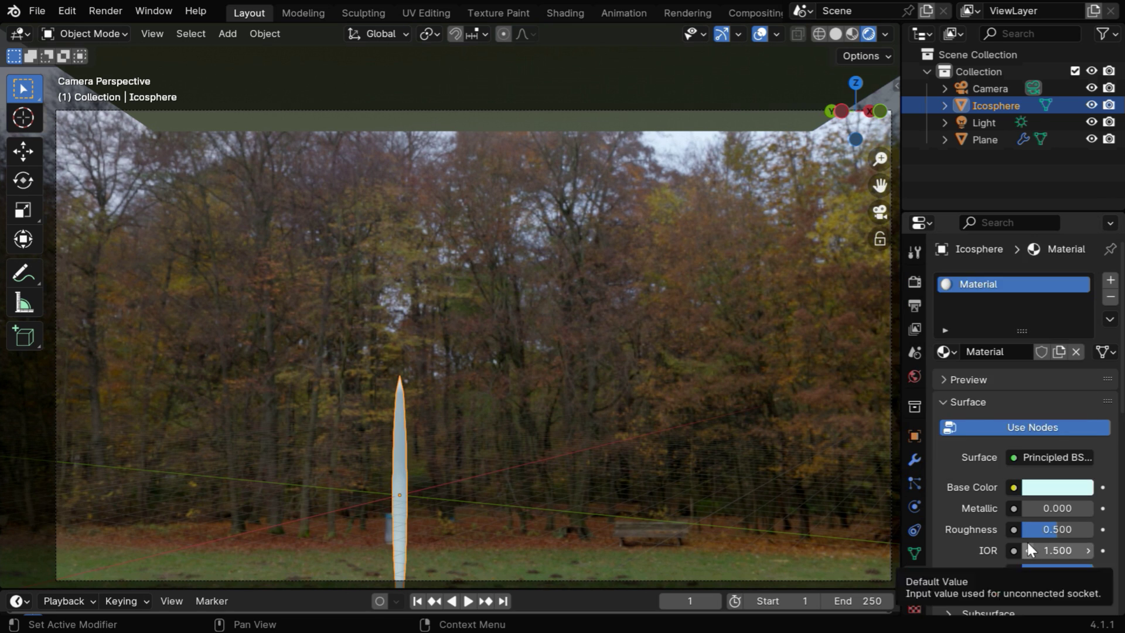
- Make the drop material glassy with roughness 0.05 and transmission weight 1
scroll(1028, 543, down, 3)
click(1060, 460)
text(.)
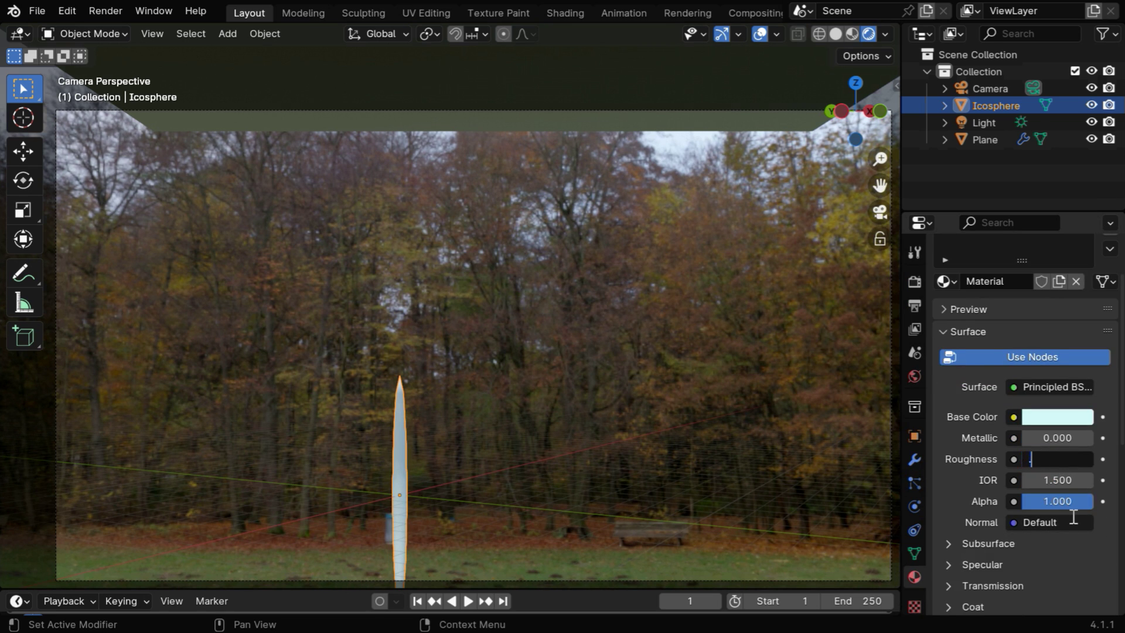
text(05)
key(Return)
scroll(1071, 514, down, 5)
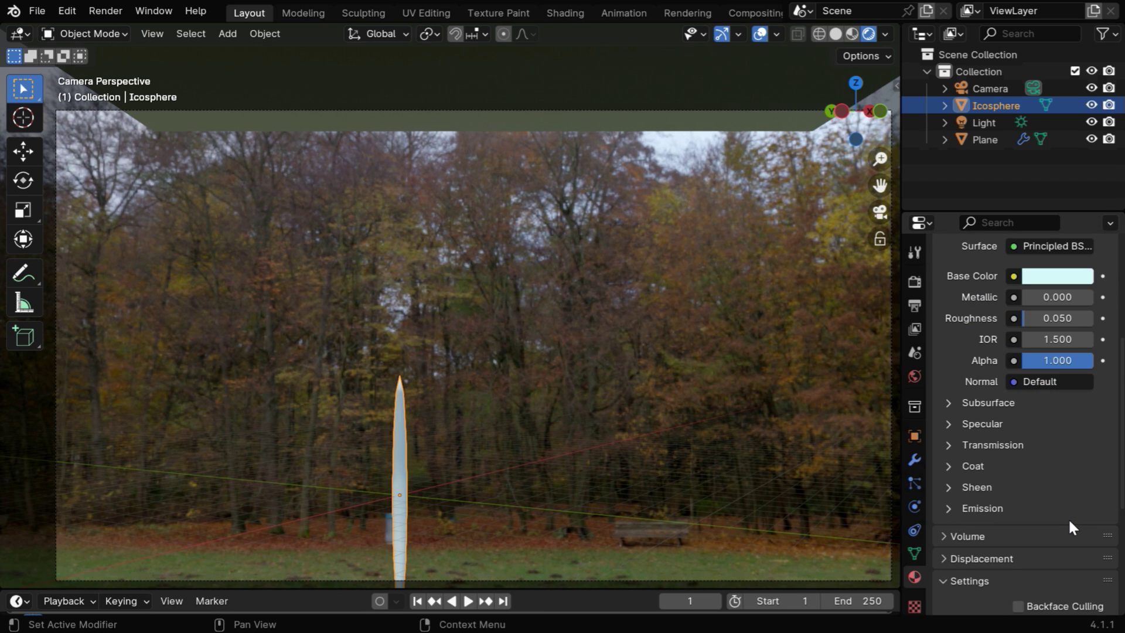
click(948, 446)
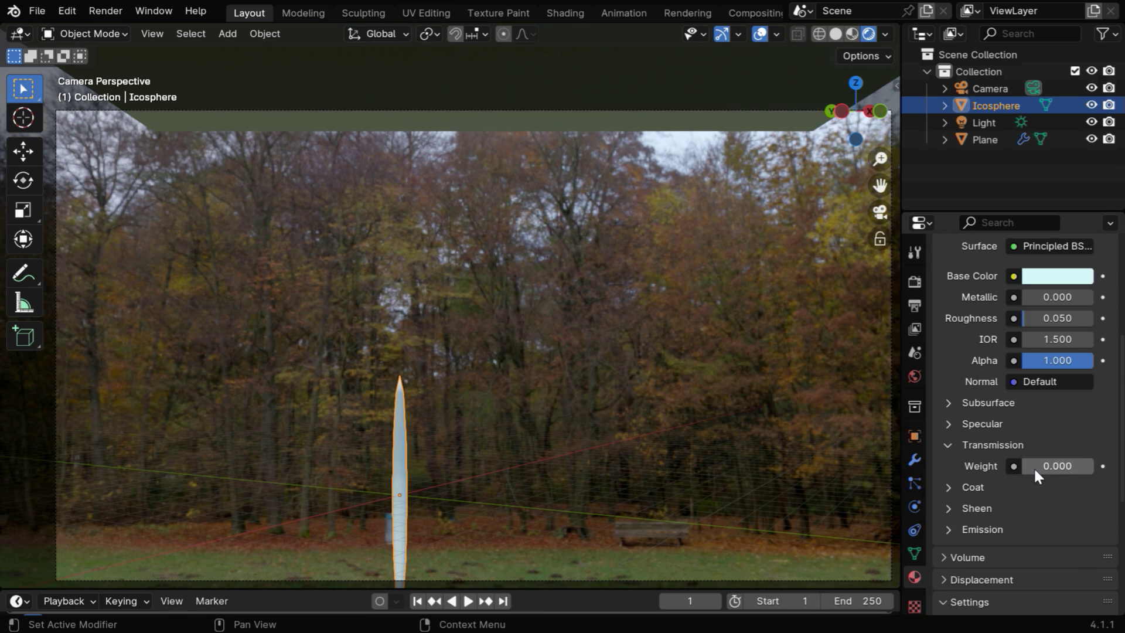
drag(1034, 467, 1093, 467)
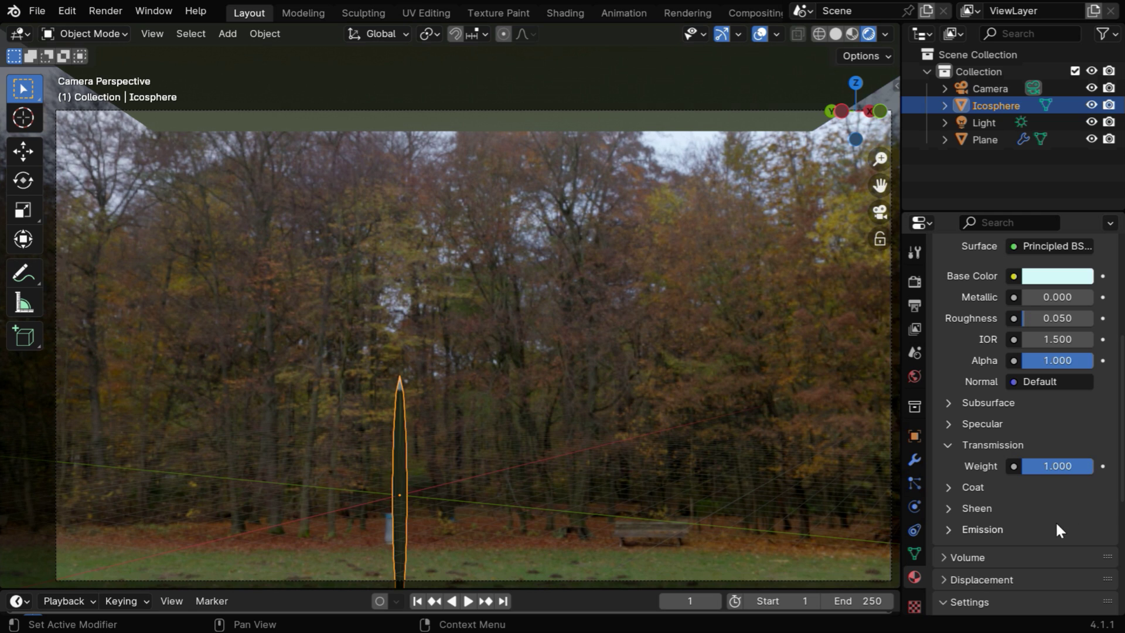
- Set the drop material's blend mode to Alpha Blend and its shadow mode to None
scroll(1057, 525, down, 7)
click(1051, 440)
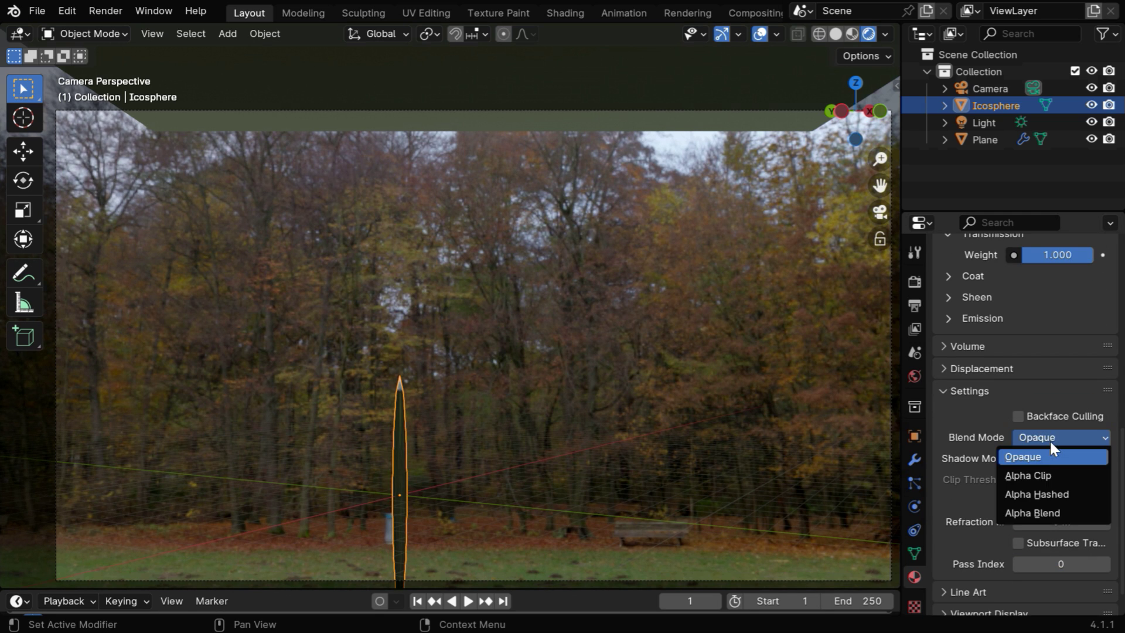
click(1046, 512)
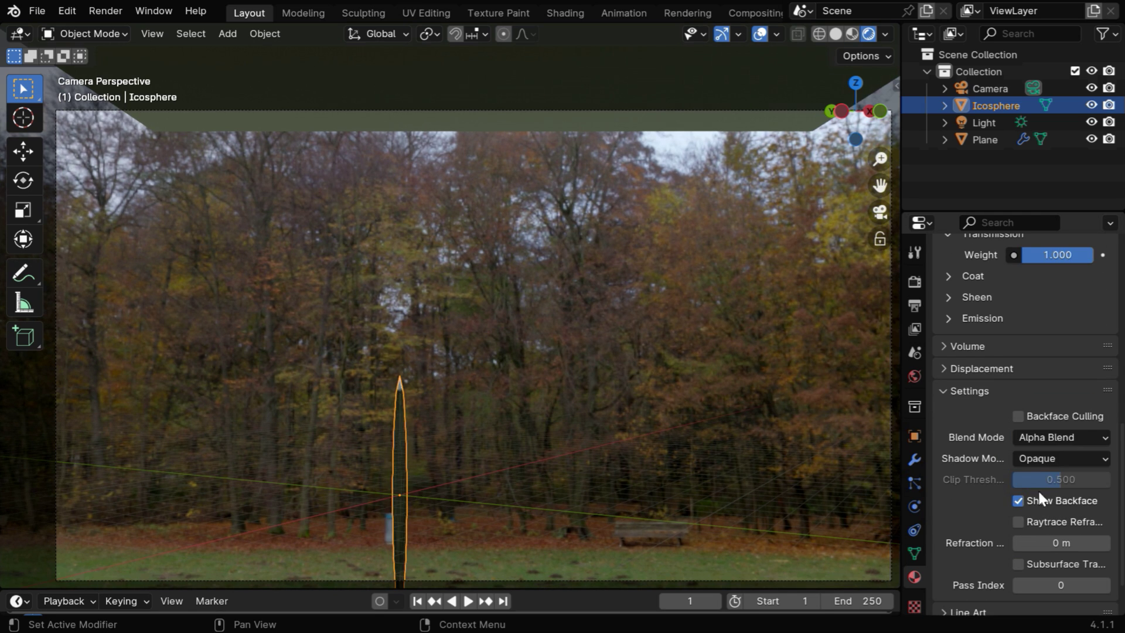
click(1035, 458)
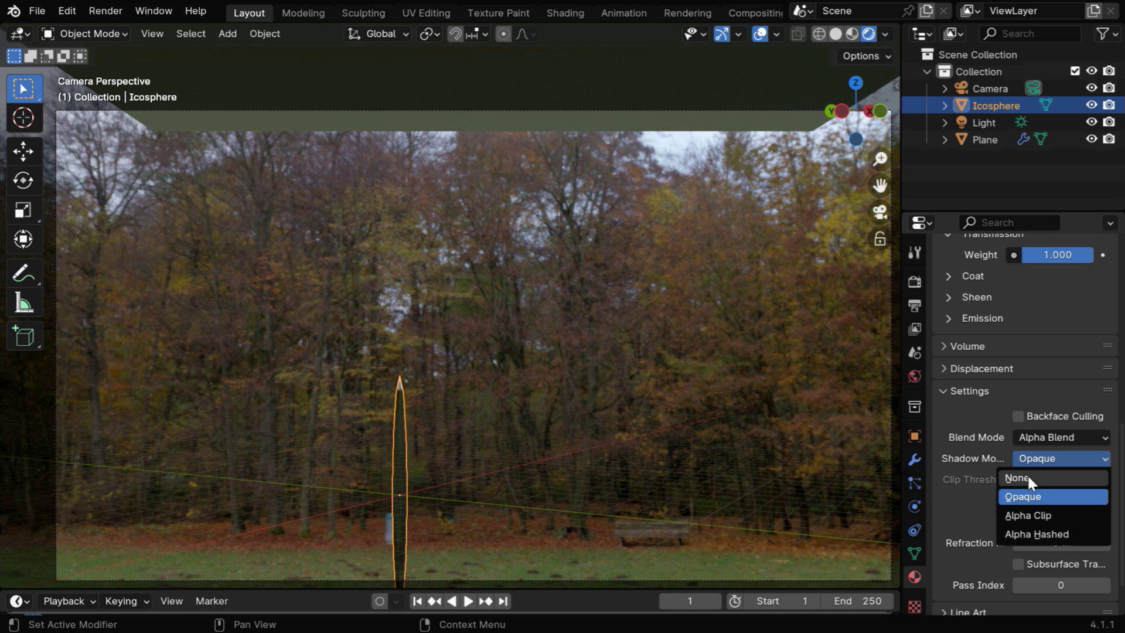
click(1028, 478)
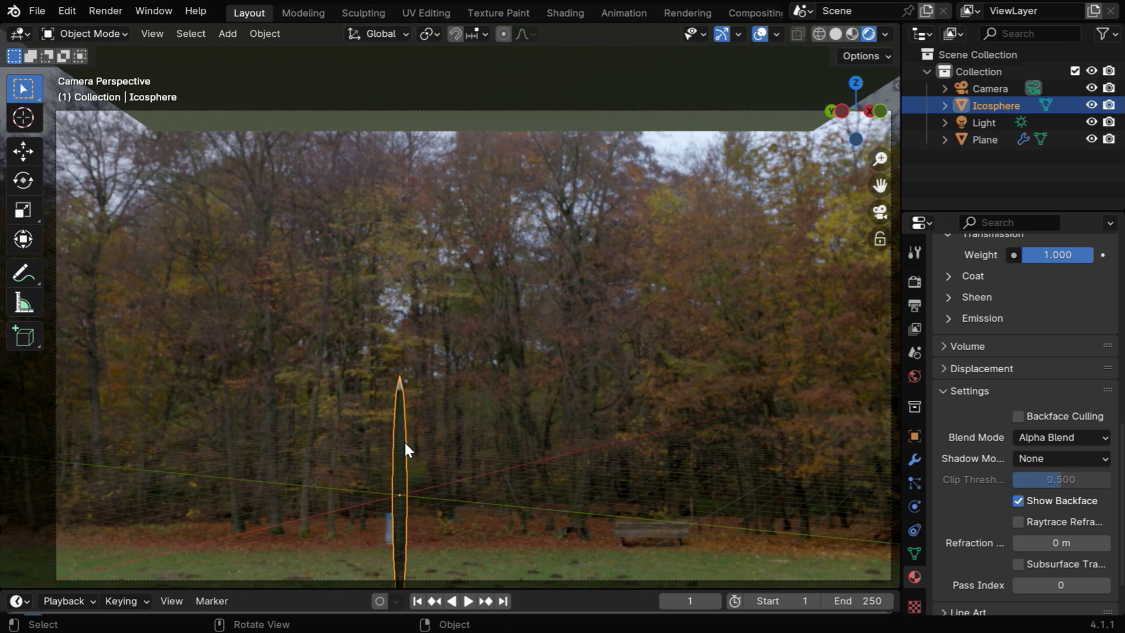
- Render the plane's particles as Object with the Icosphere as instance object, and disable Show Emitter
click(987, 139)
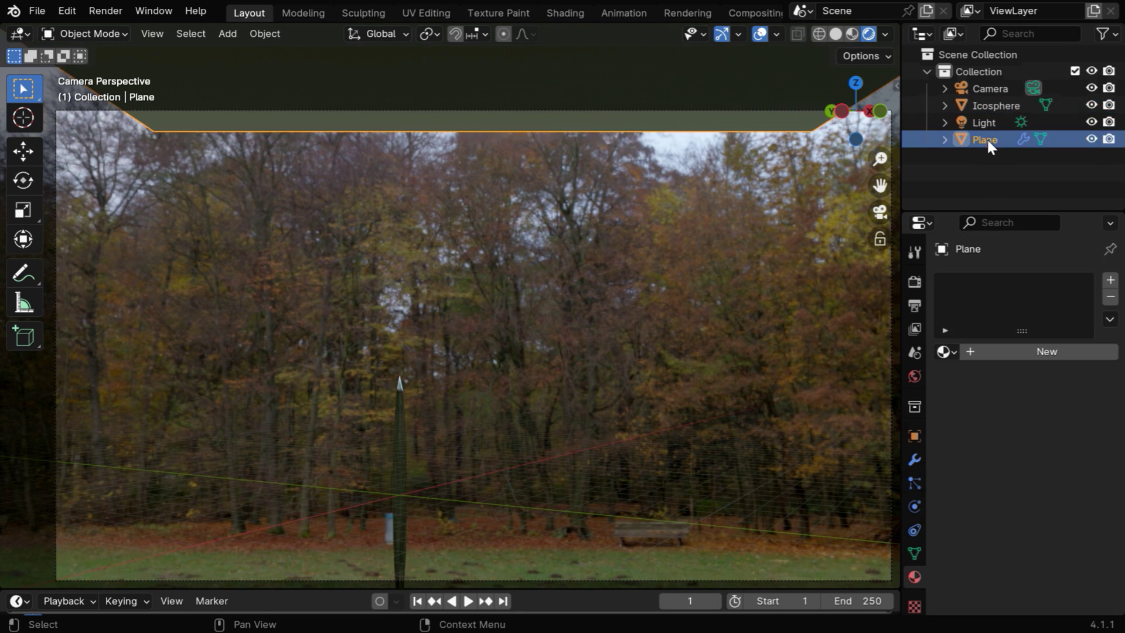
click(915, 482)
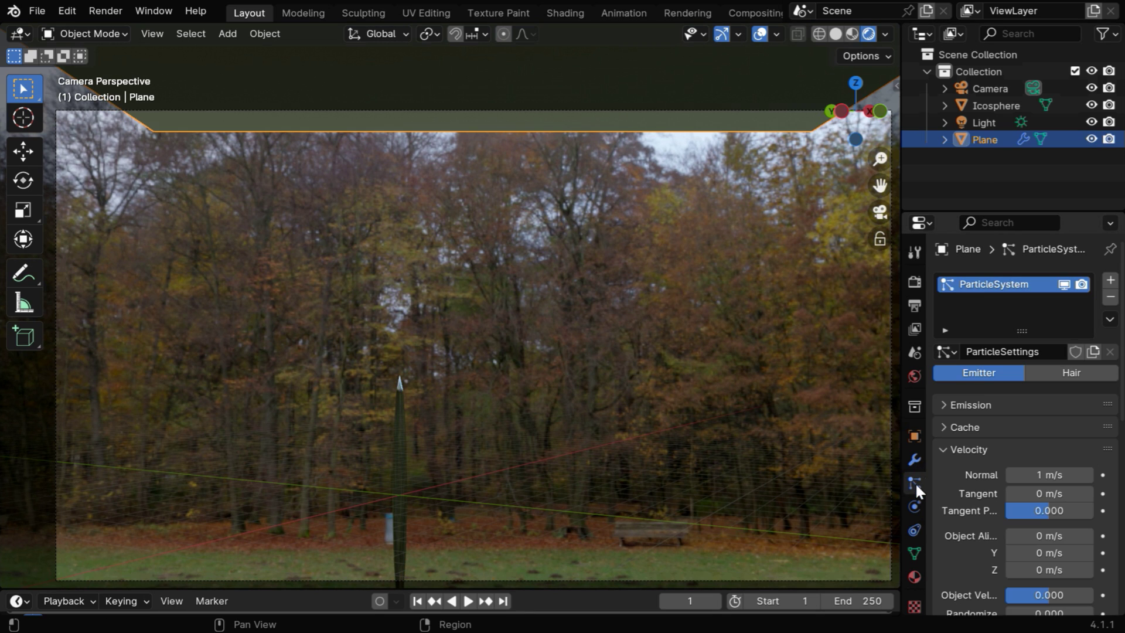
click(940, 450)
scroll(1027, 499, down, 6)
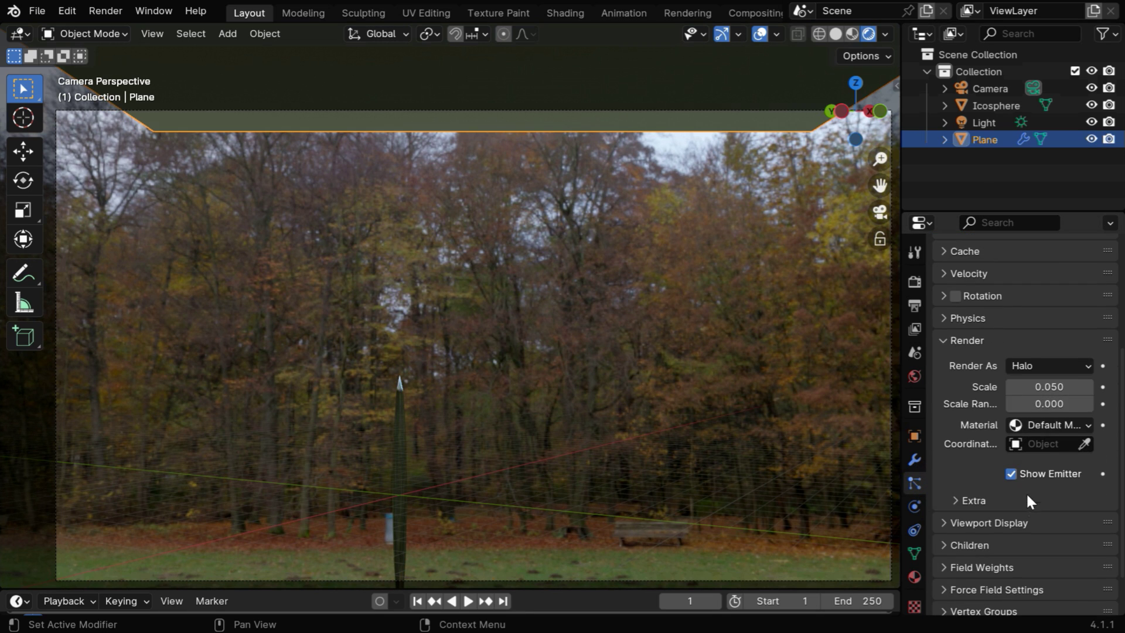
click(1064, 367)
click(1052, 458)
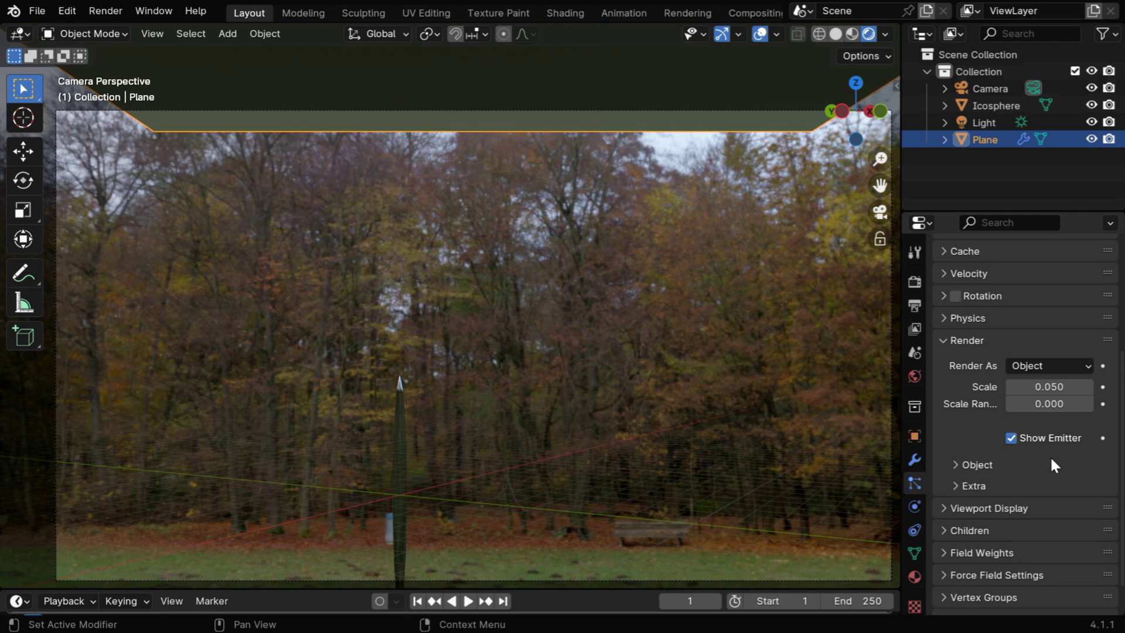
click(953, 464)
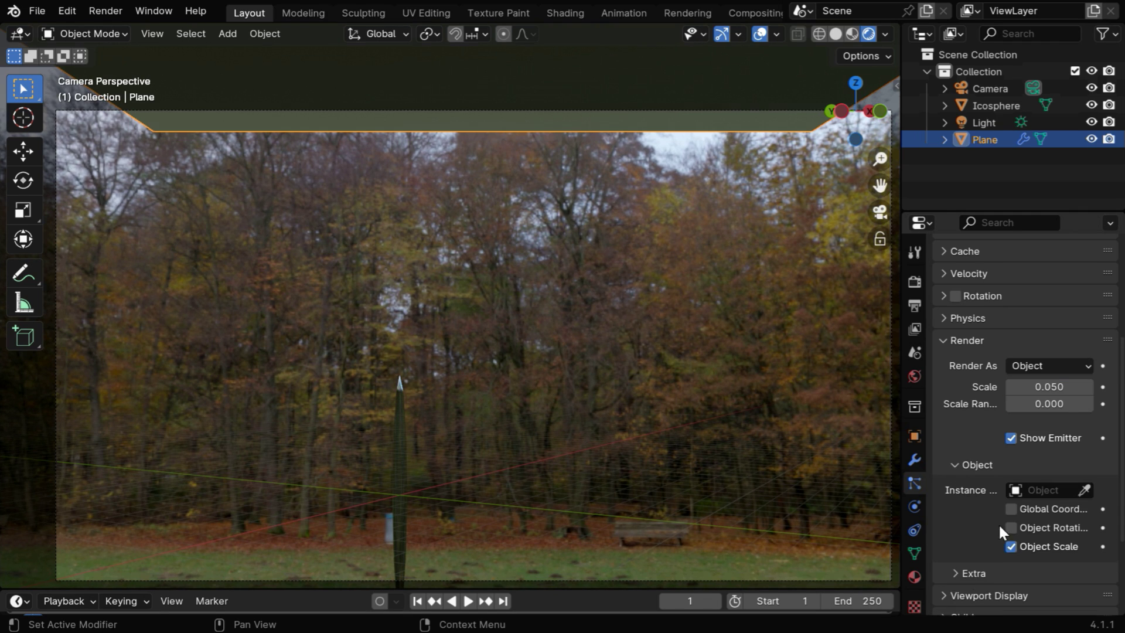
click(1014, 492)
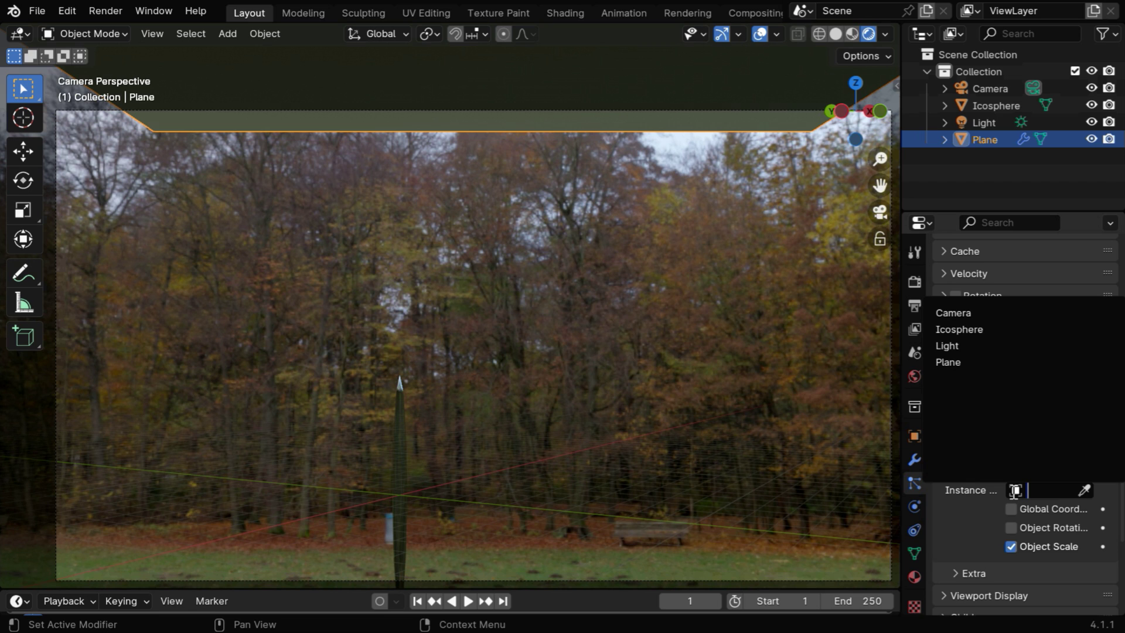
click(980, 329)
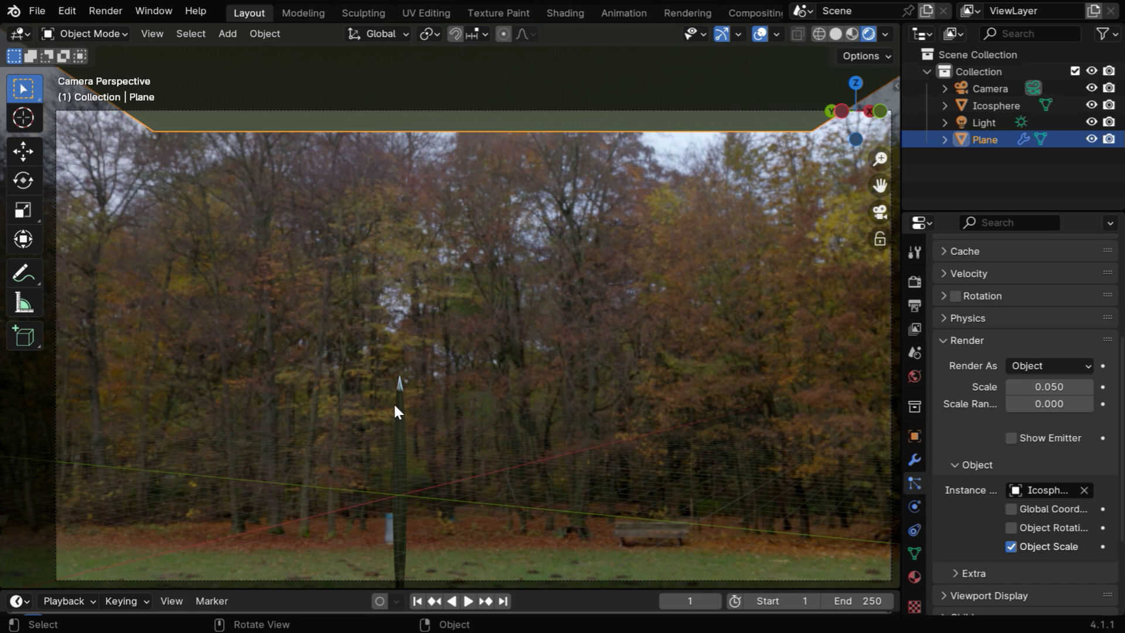
- Set the strength of the upper Background node in the world shader to 4 and return to the 3D viewport
click(398, 490)
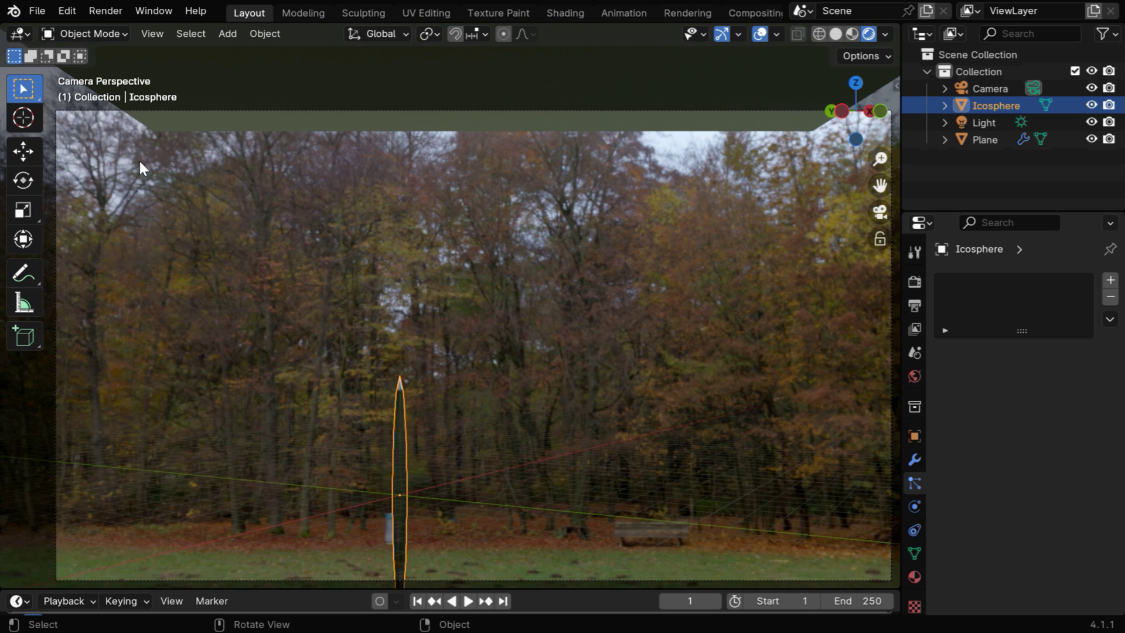
click(26, 30)
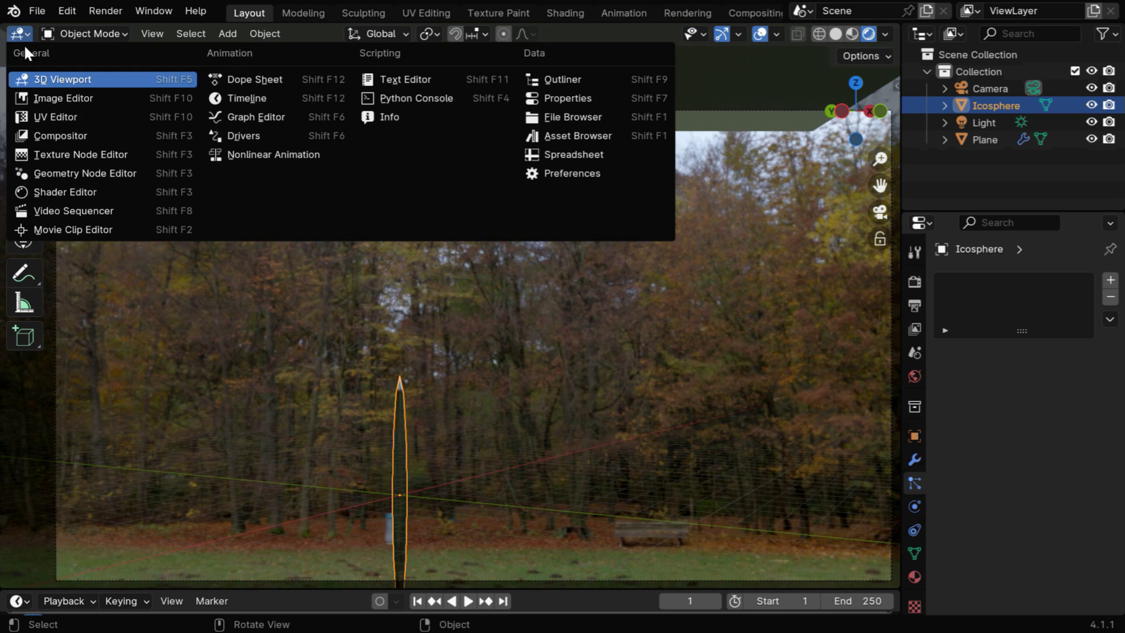
click(60, 191)
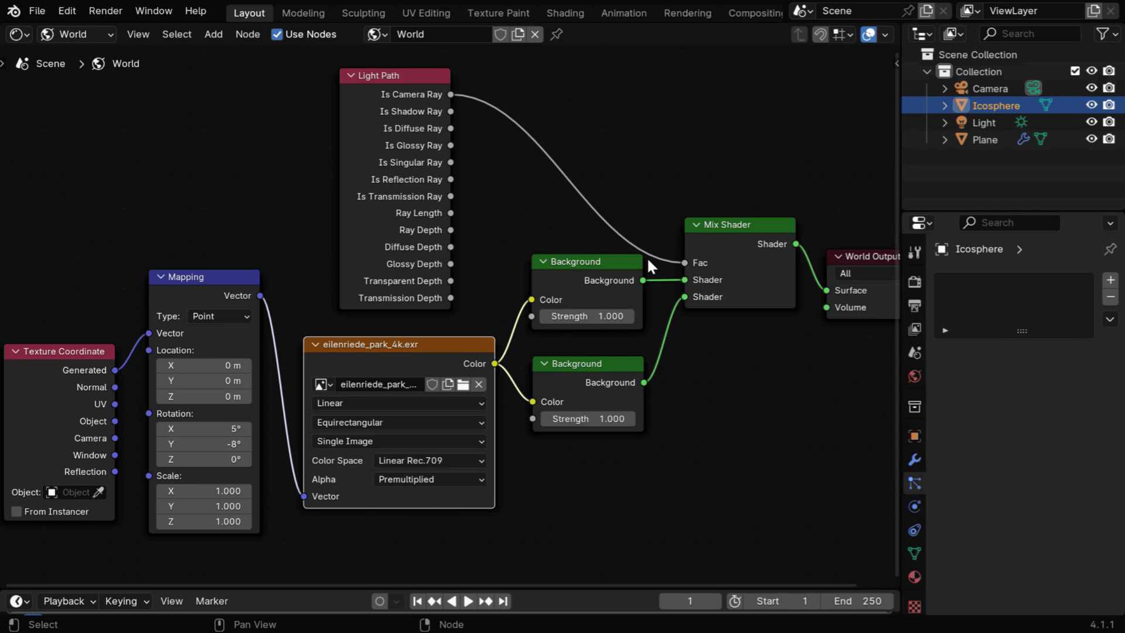
click(606, 317)
text(4)
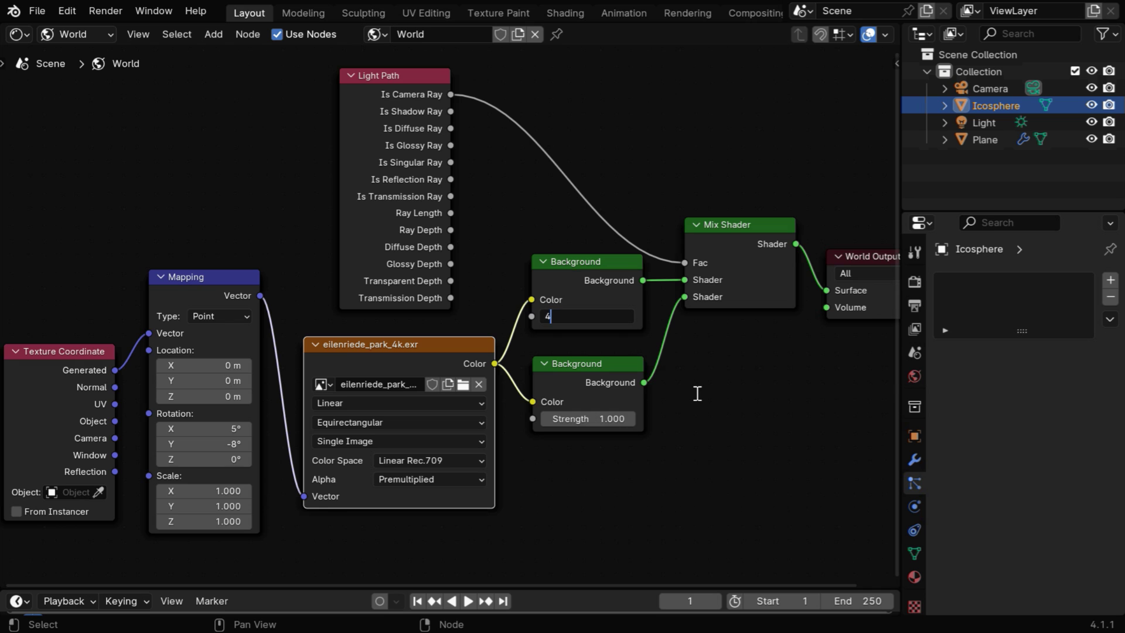
key(Return)
click(18, 33)
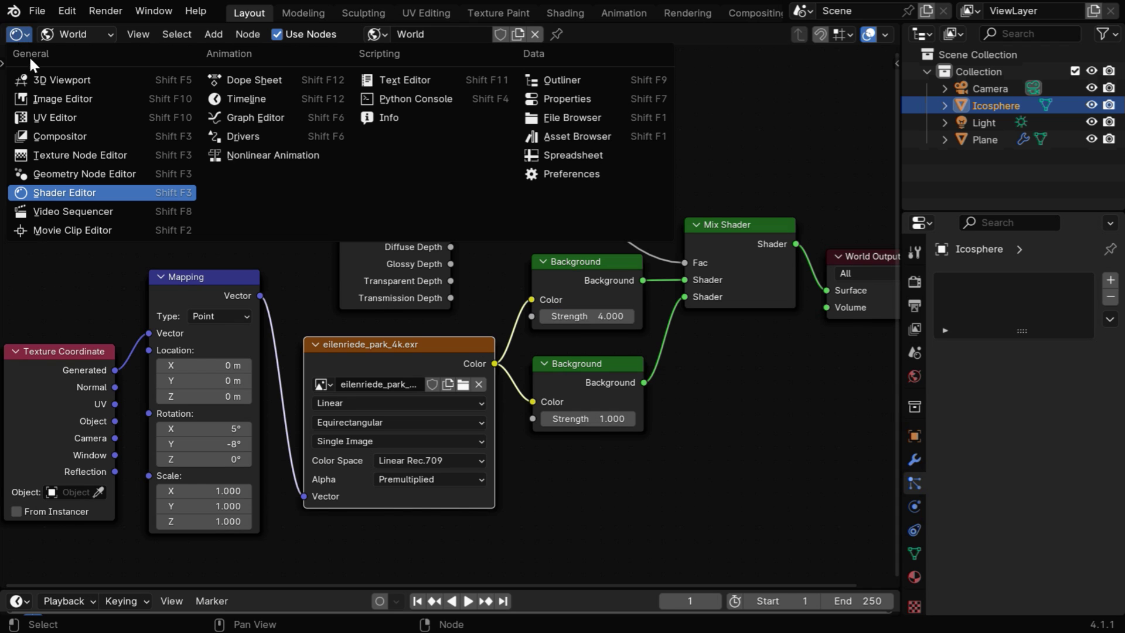
click(34, 77)
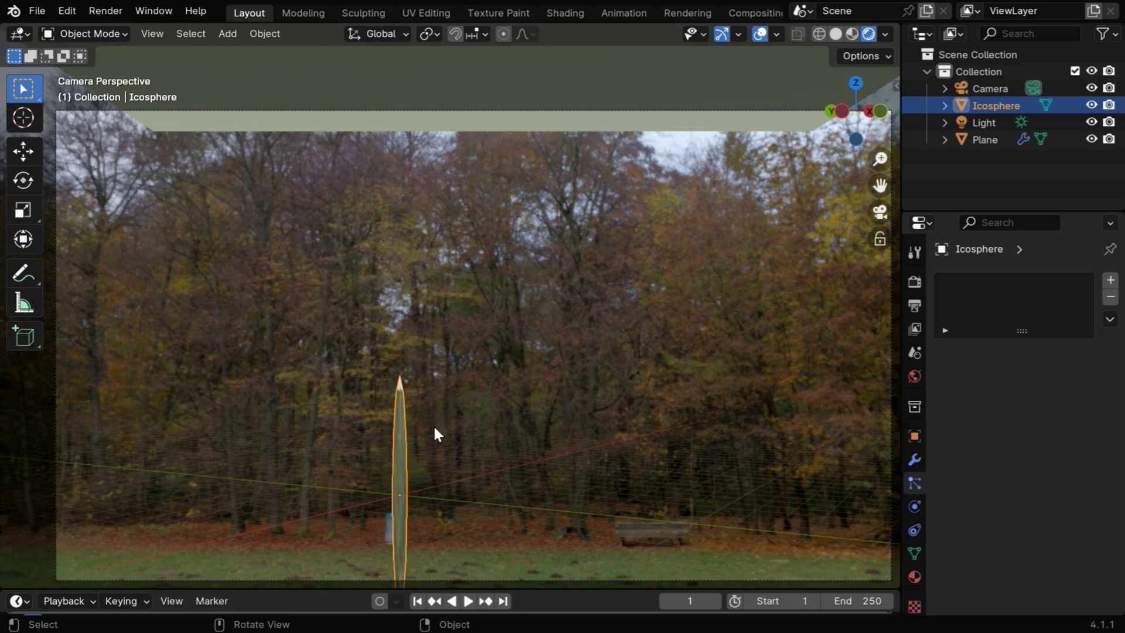
- Hide the ico sphere in both the viewport and renders, and reselect the plane
click(1092, 106)
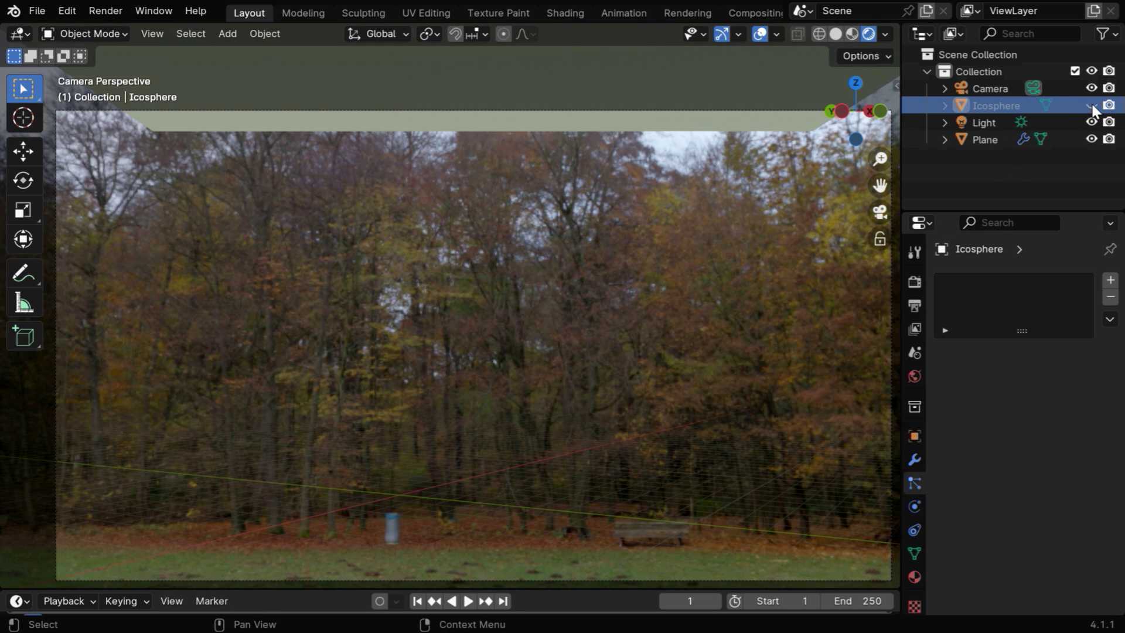
click(1109, 106)
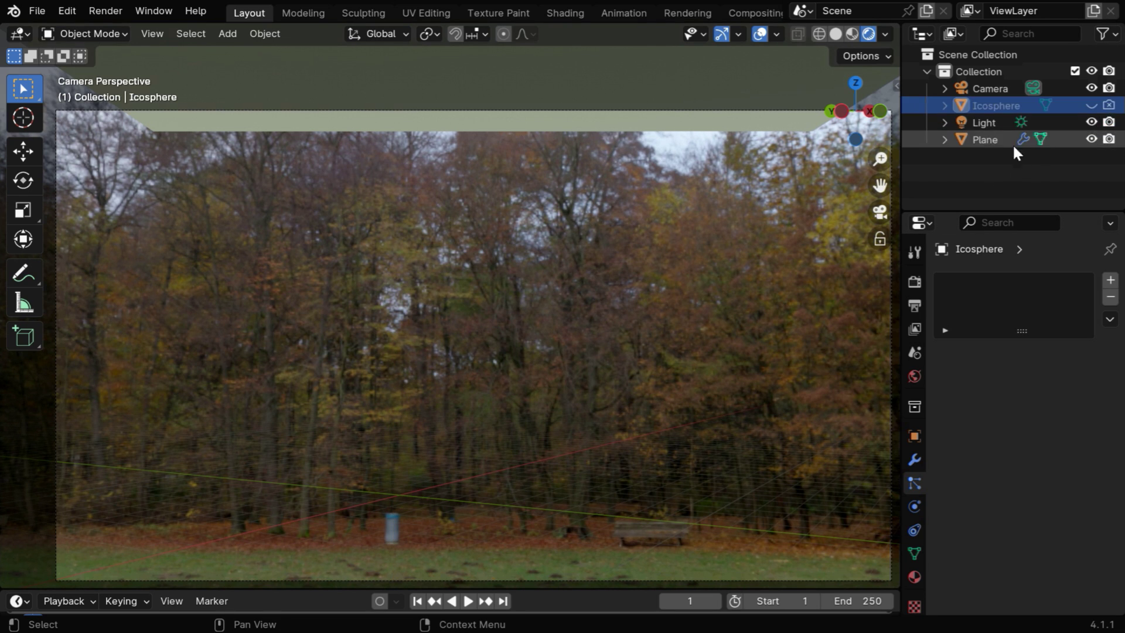
click(983, 141)
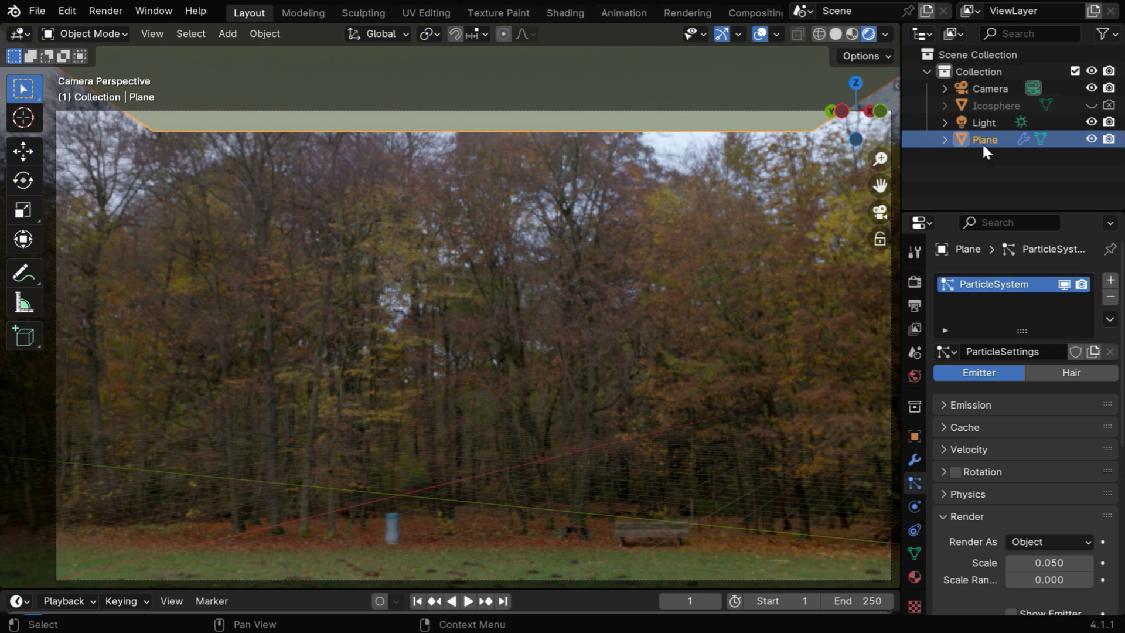
- Play back the vertical rainfall and set the scene's gravity Y to -4 m/s² to slant the drops sideways
click(467, 602)
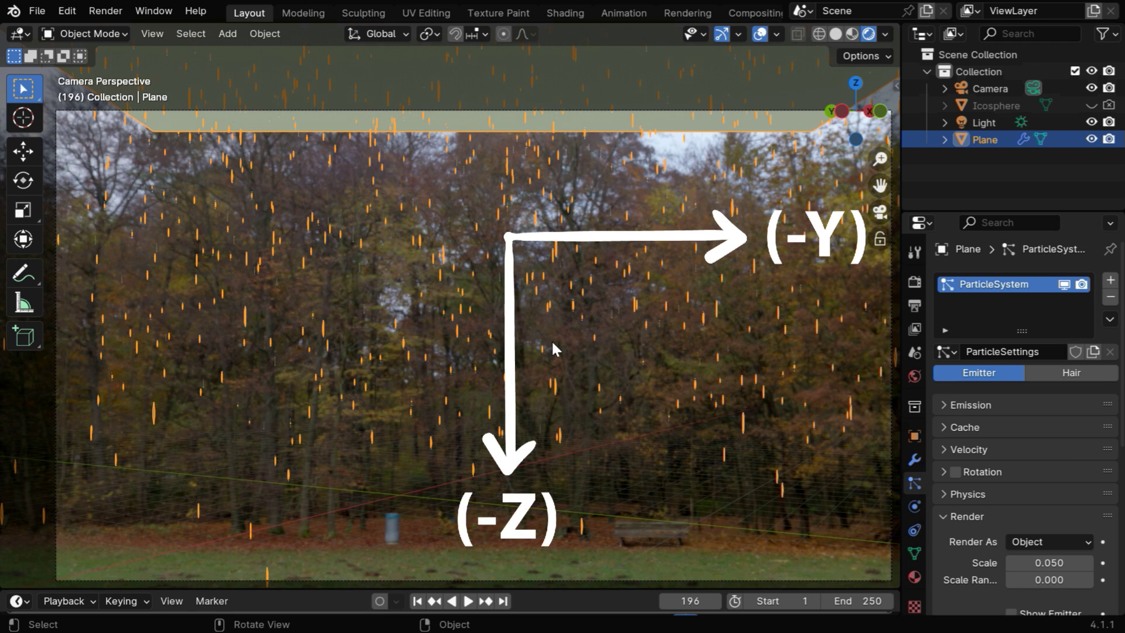
click(916, 356)
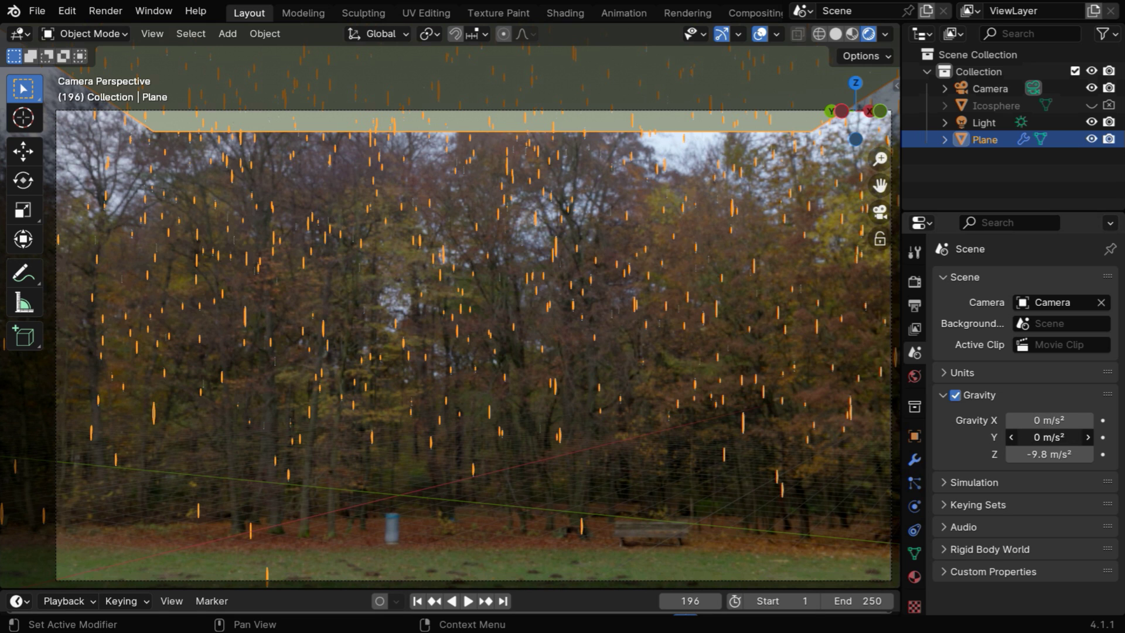
drag(1054, 437, 1039, 437)
click(1057, 437)
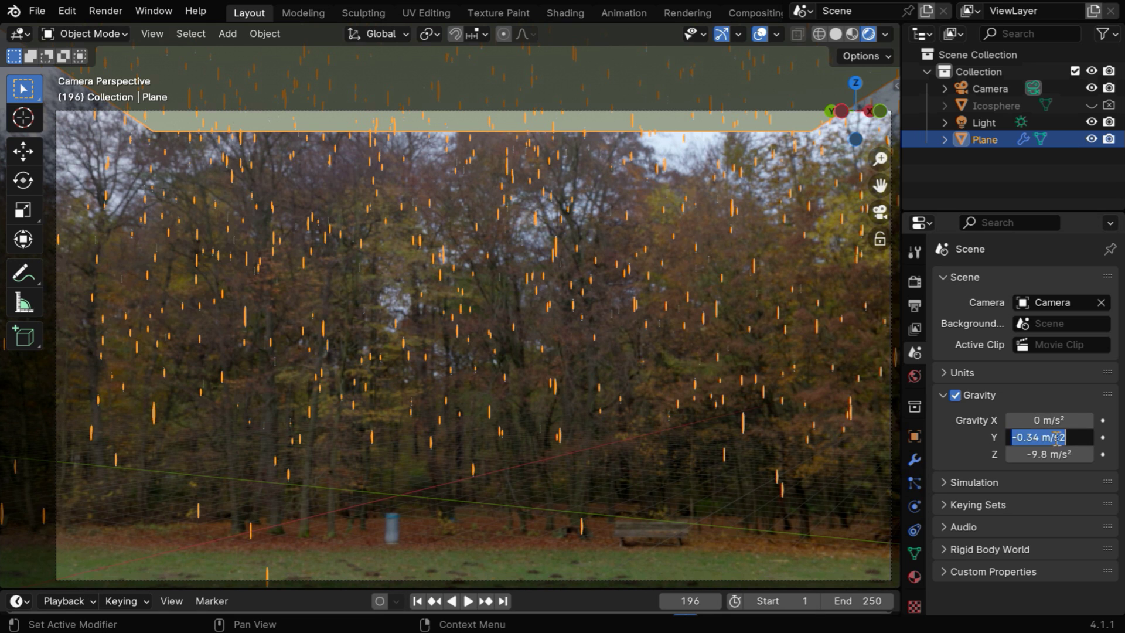
text(-4)
key(Return)
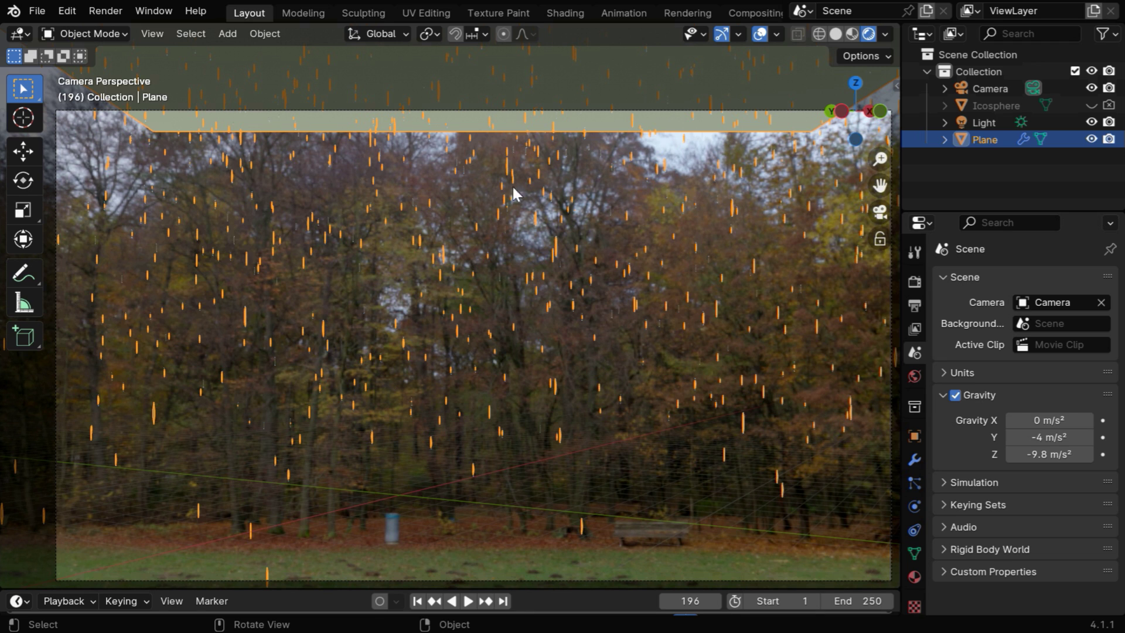
- Tilt the emitter plane by setting its X rotation to -15°
click(914, 436)
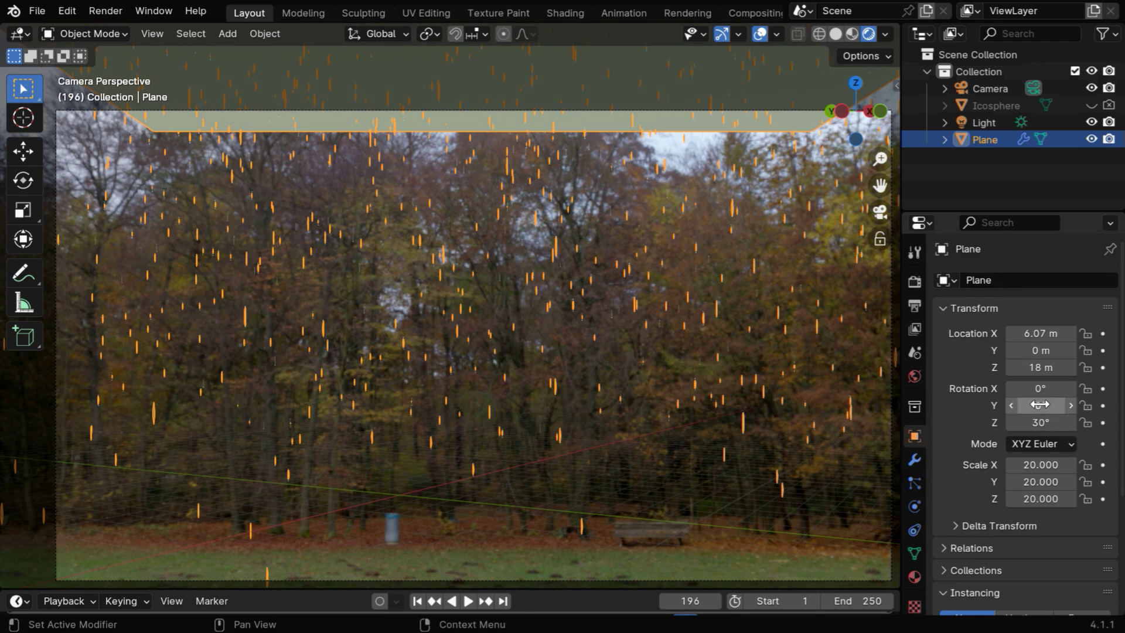
mouse_move(1049, 392)
mouse_down()
mouse_move(1037, 391)
mouse_move(1049, 391)
mouse_up()
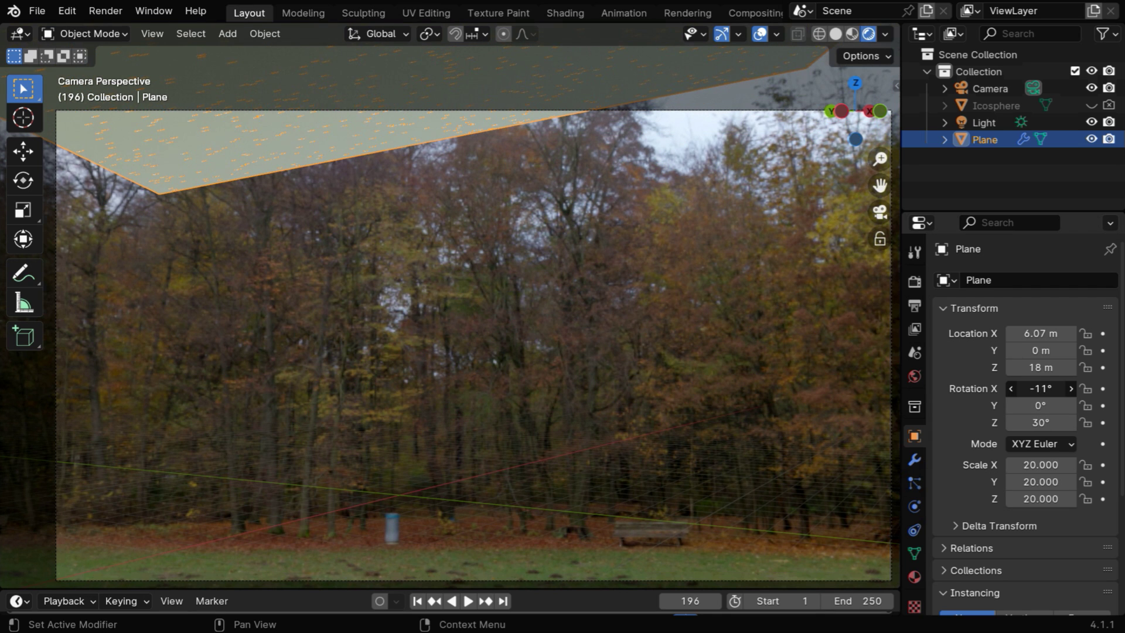
click(1050, 391)
text(-15)
key(Return)
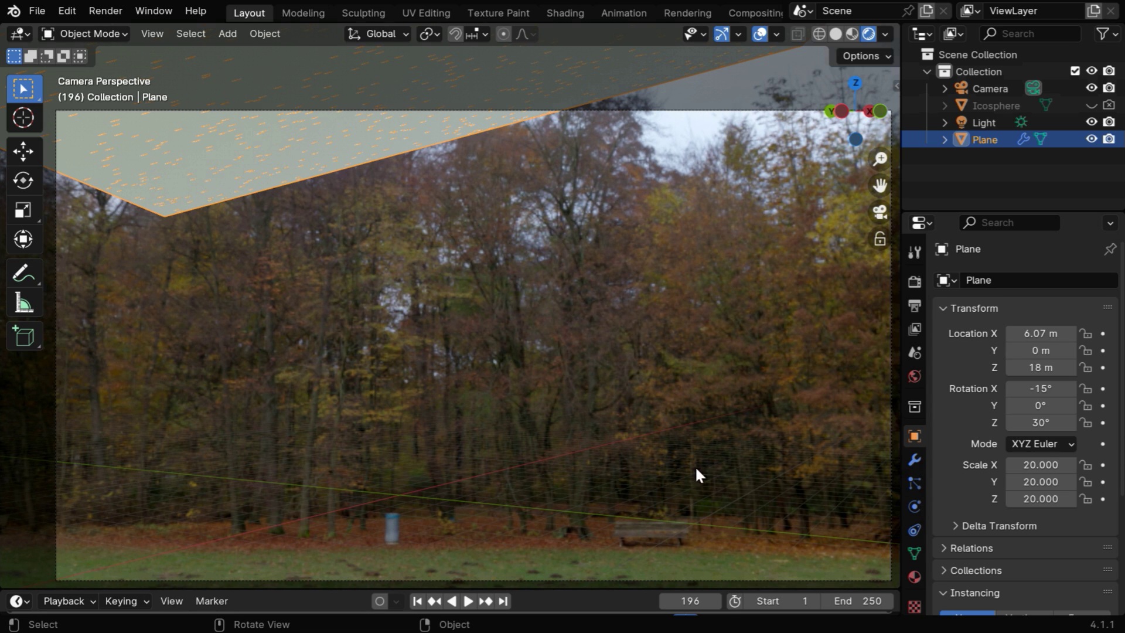
- Enable rotation for the plane's particles and set their orientation axis to Object X
click(914, 483)
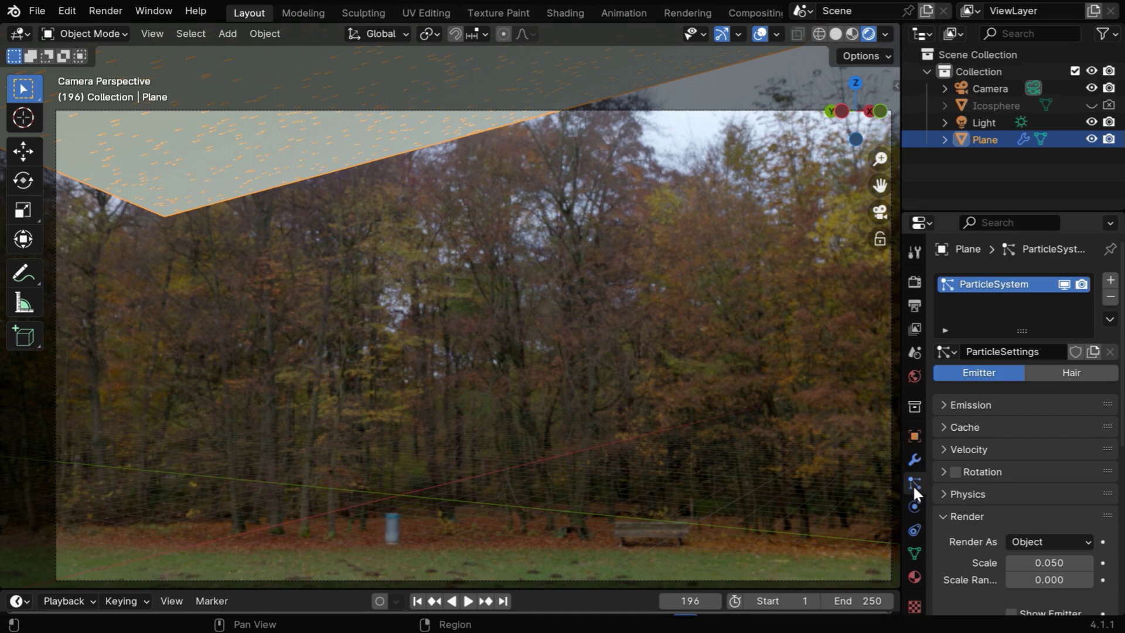
click(944, 473)
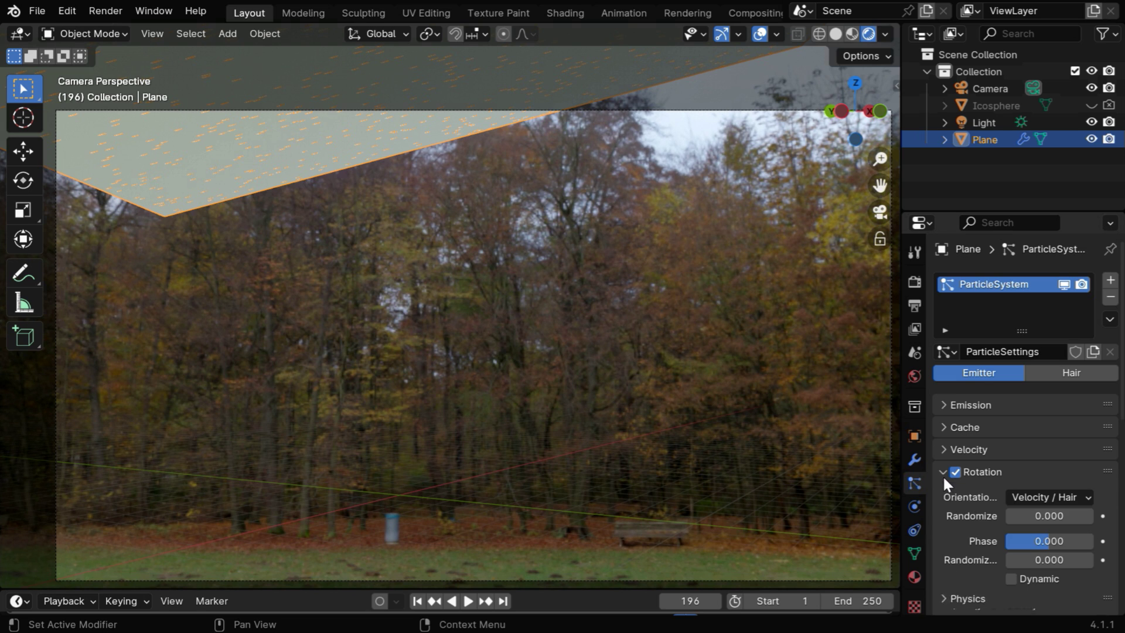
click(1039, 496)
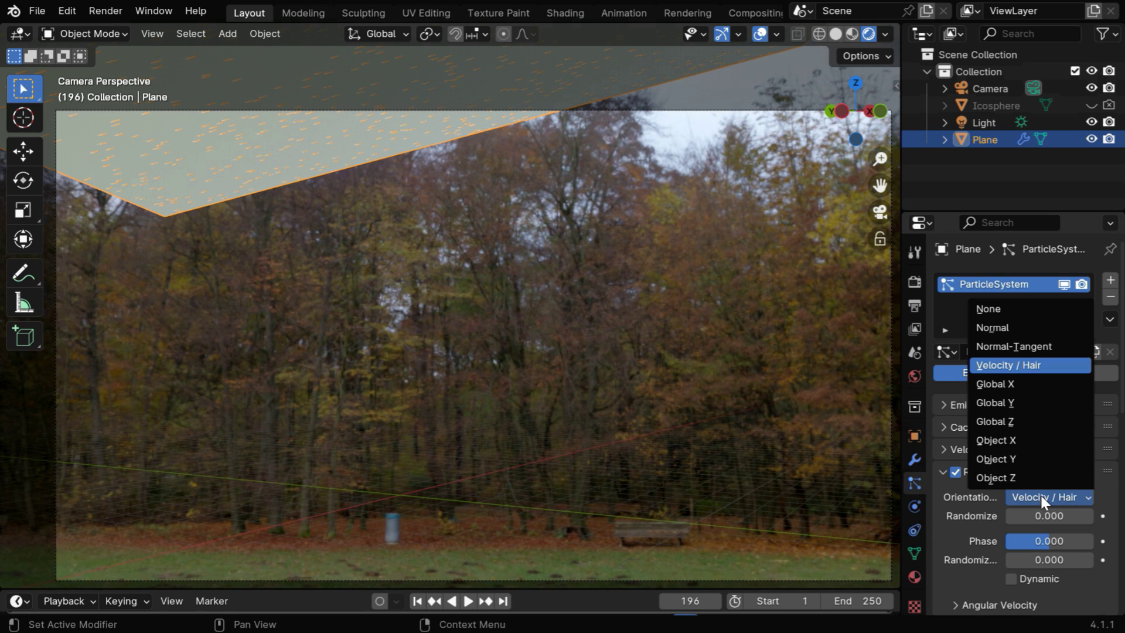
click(1007, 441)
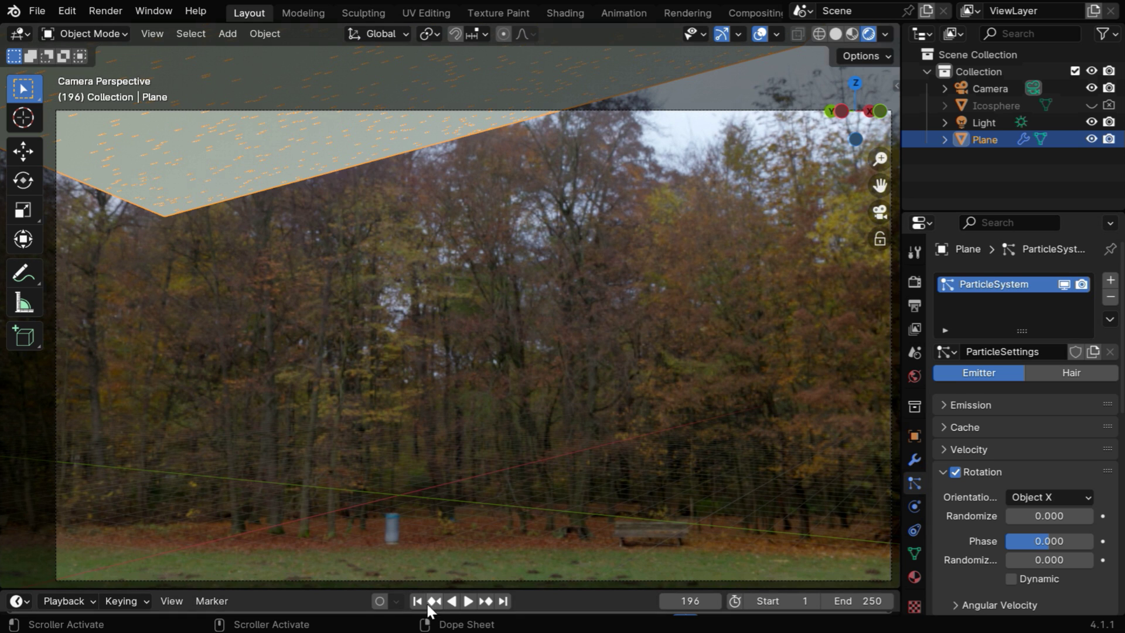
- Play the animation from the first frame to check the slanted rain, and stop the playback
key(shift+Left)
click(467, 600)
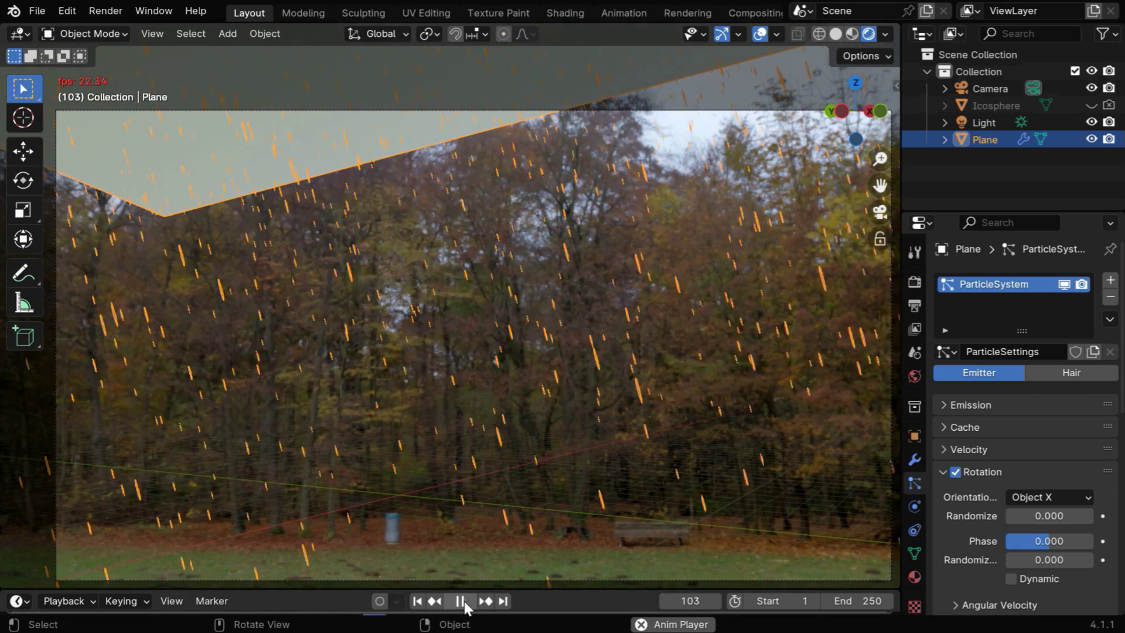
click(460, 601)
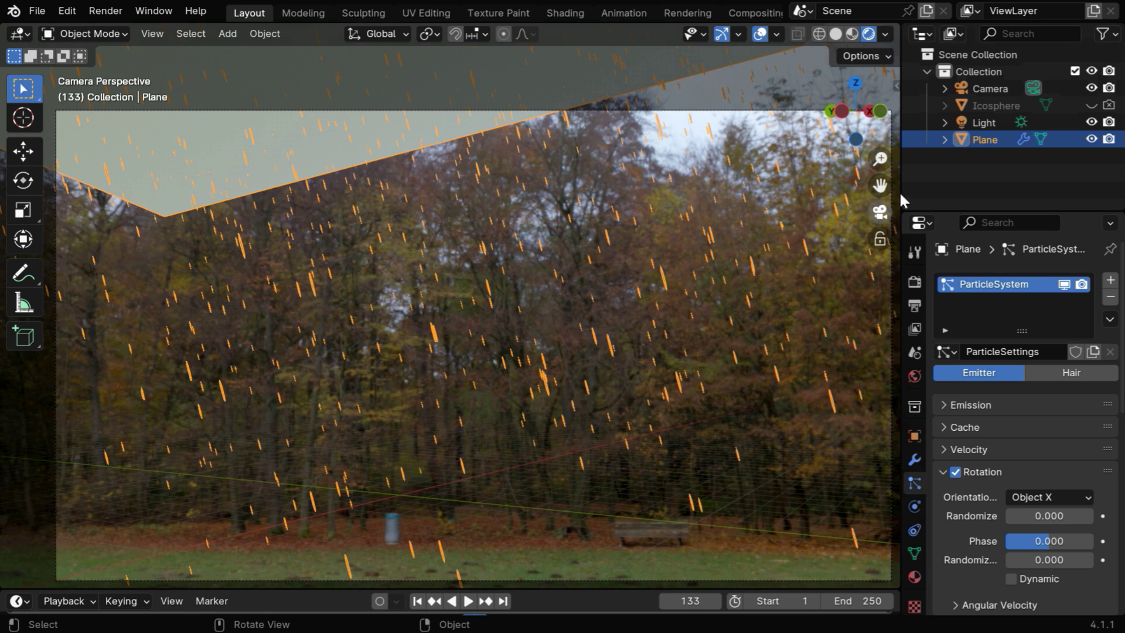
- Scale the hidden ico sphere to 0.15 in X and Y and 3.5 in Z to make the drops thinner and shorter
click(986, 106)
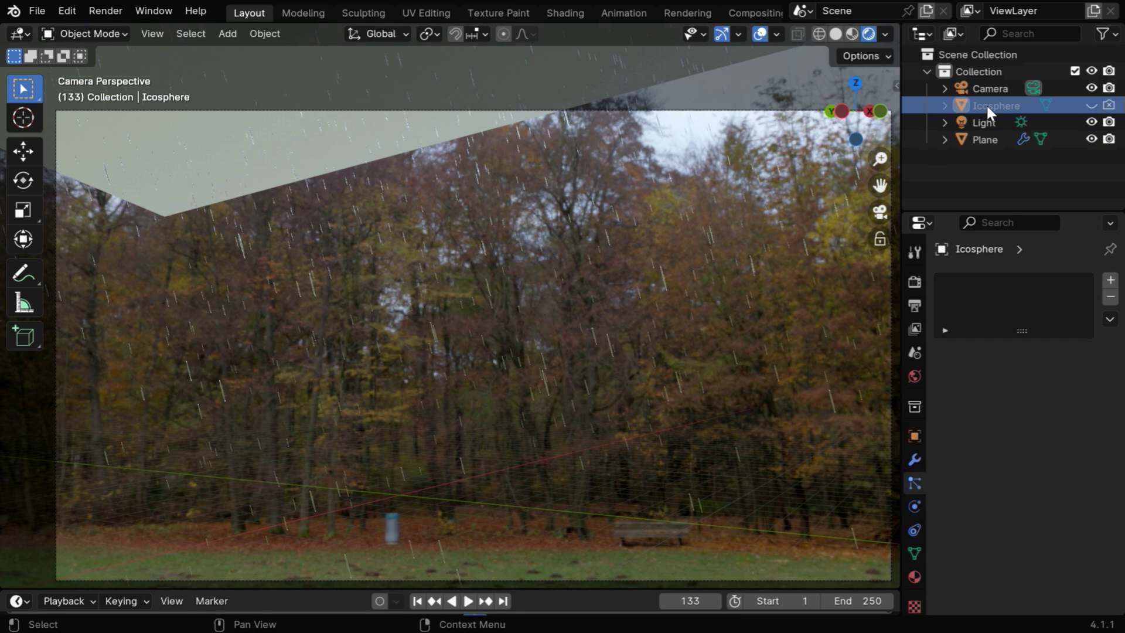
click(914, 435)
mouse_move(1055, 464)
mouse_down()
mouse_move(1055, 481)
mouse_move(1055, 463)
mouse_up()
text(.15)
key(Return)
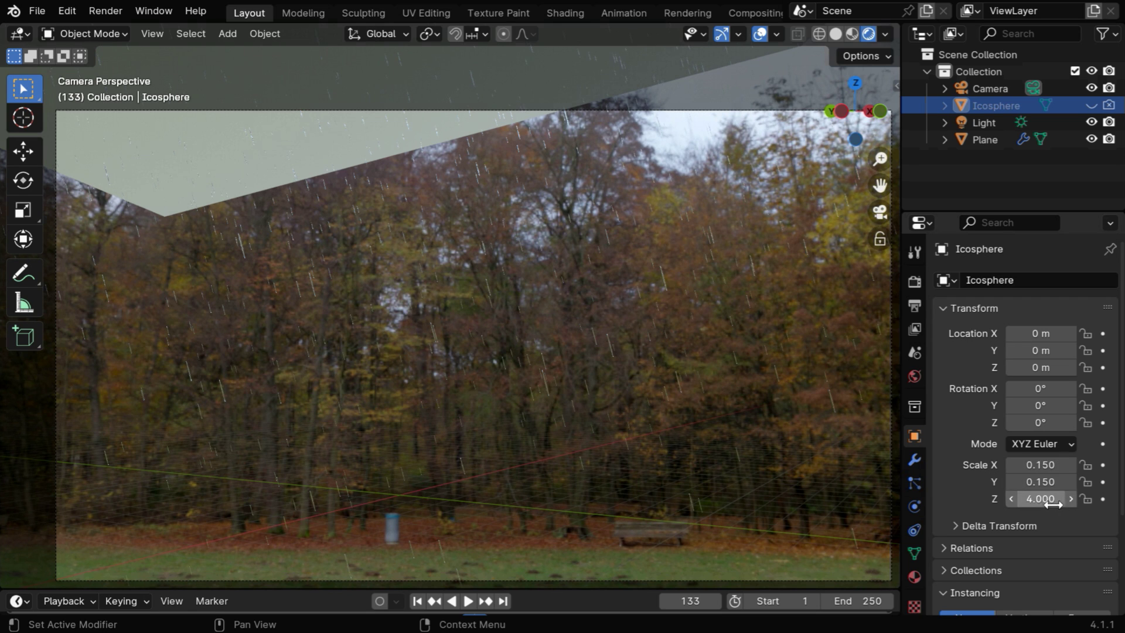
click(1041, 499)
text(3.5)
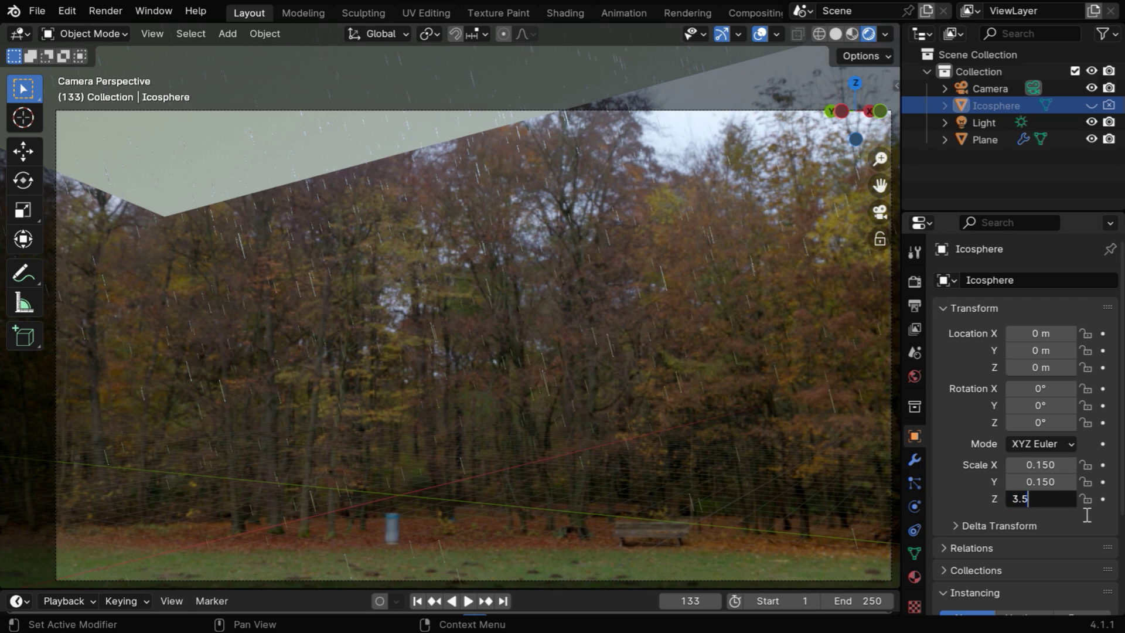
key(Return)
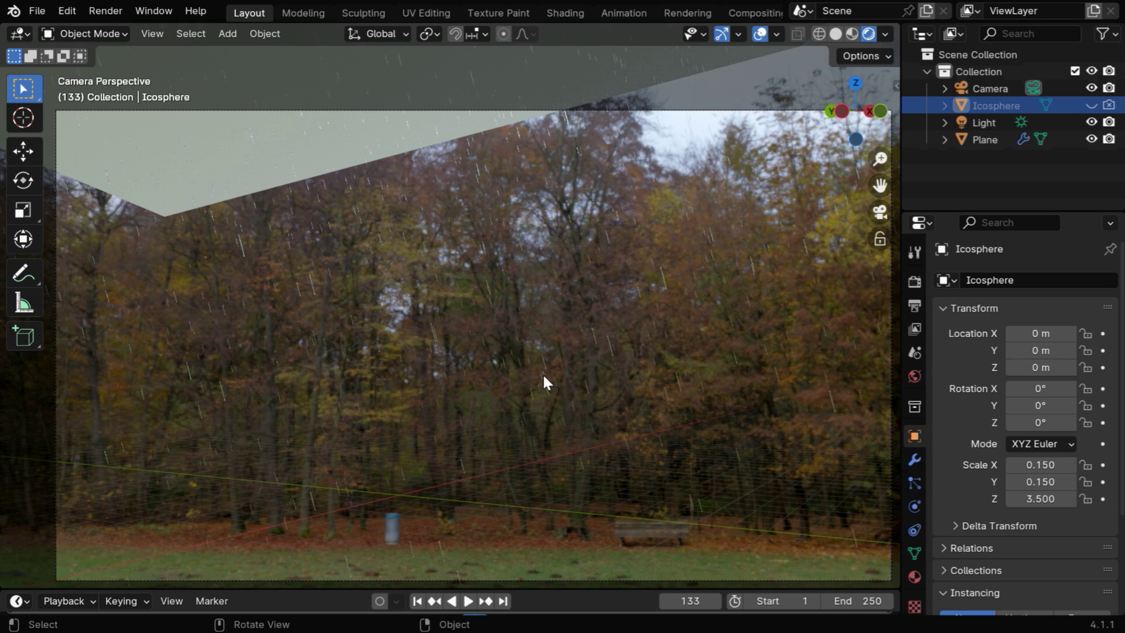
- Enable Die on Hit in the deflection physics settings of the plane's particle system
click(983, 140)
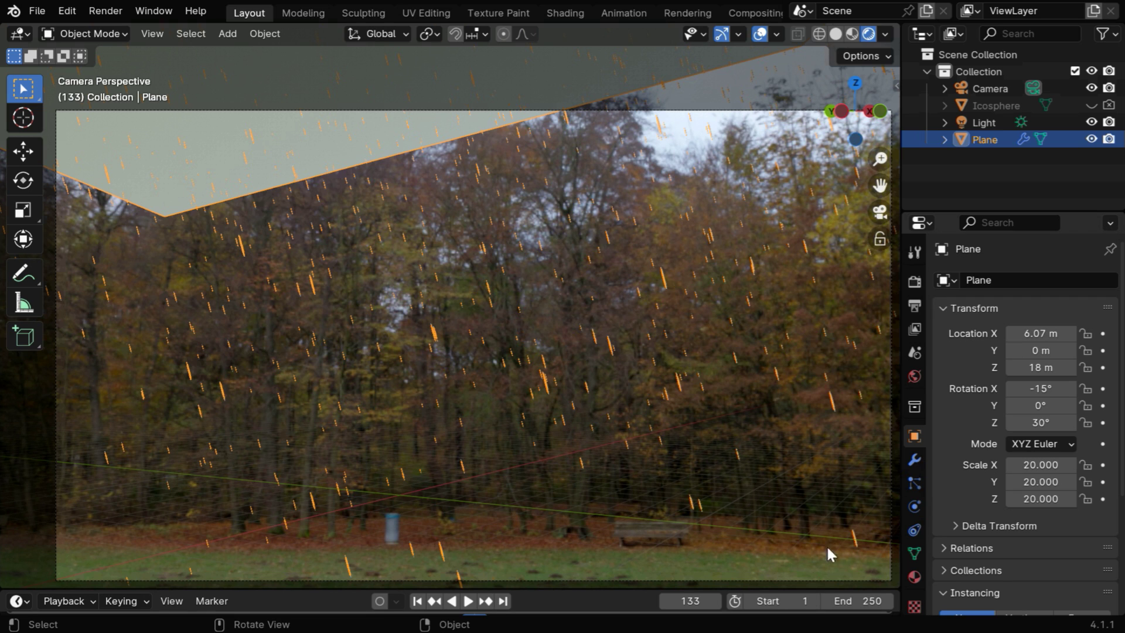
click(915, 483)
scroll(1006, 473, down, 4)
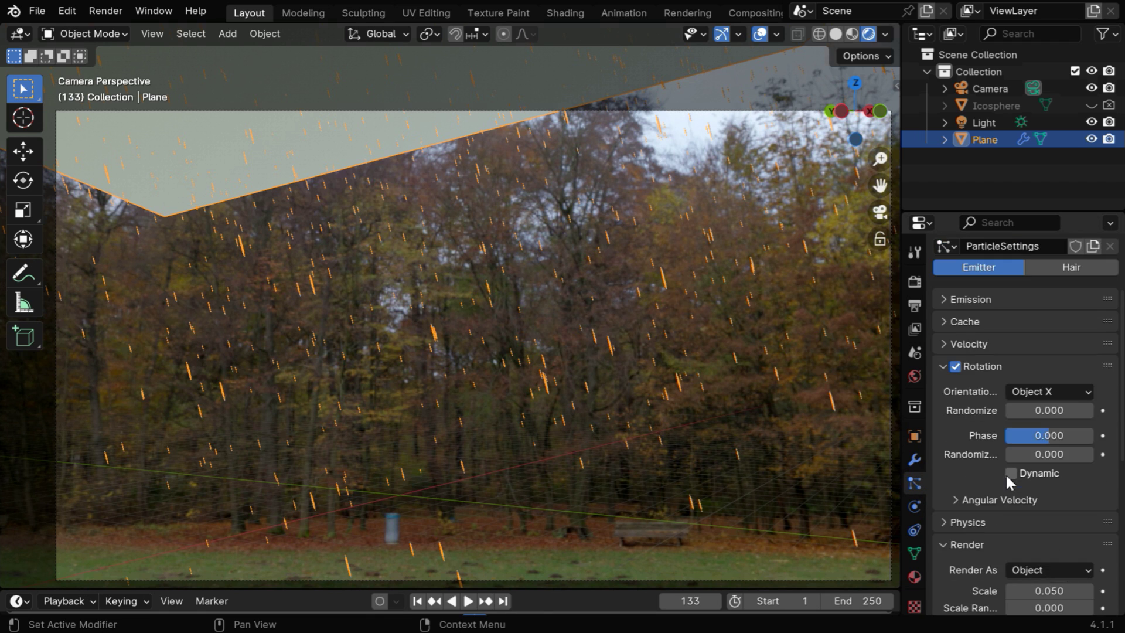
scroll(1006, 473, down, 4)
click(944, 417)
scroll(1002, 449, down, 6)
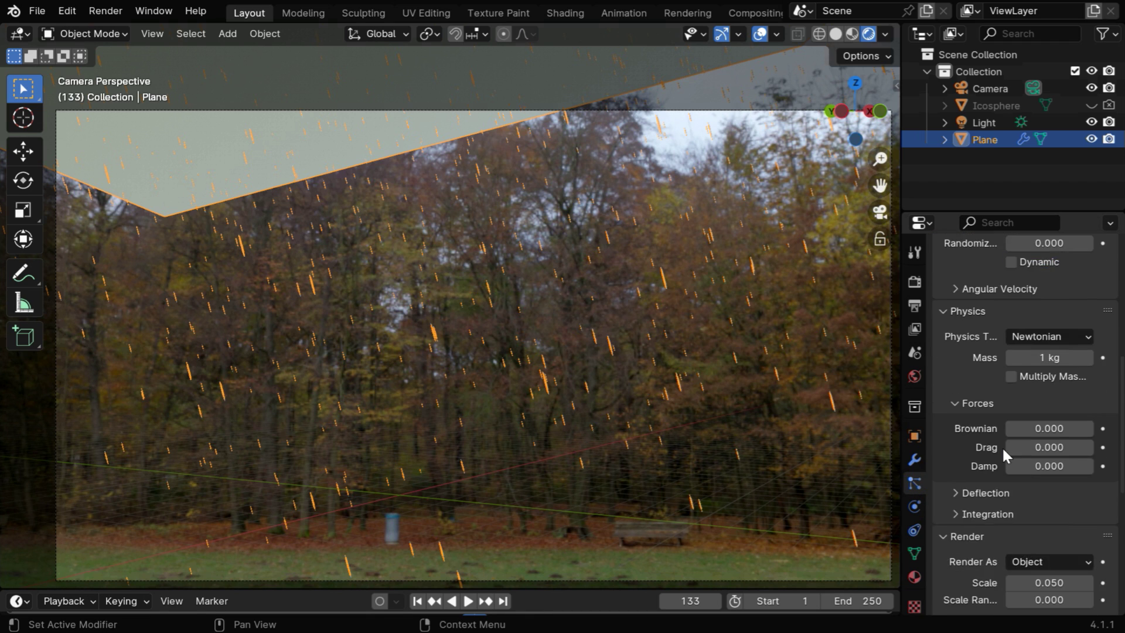
click(957, 424)
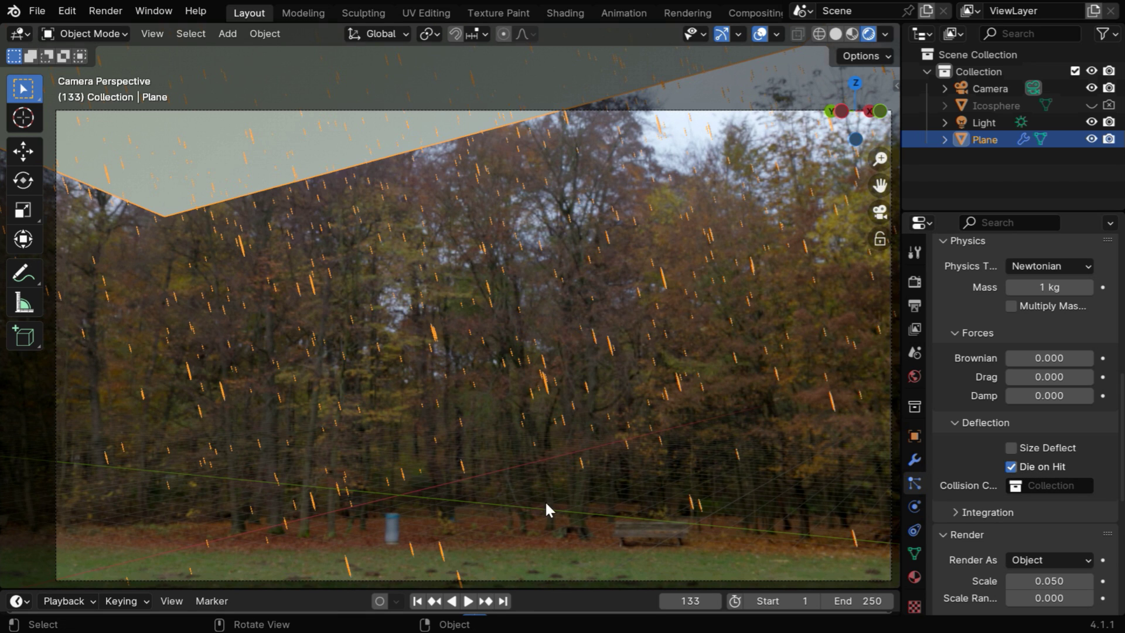
- Replay the rain animation from the first frame to judge the drop density, and stop it
click(418, 601)
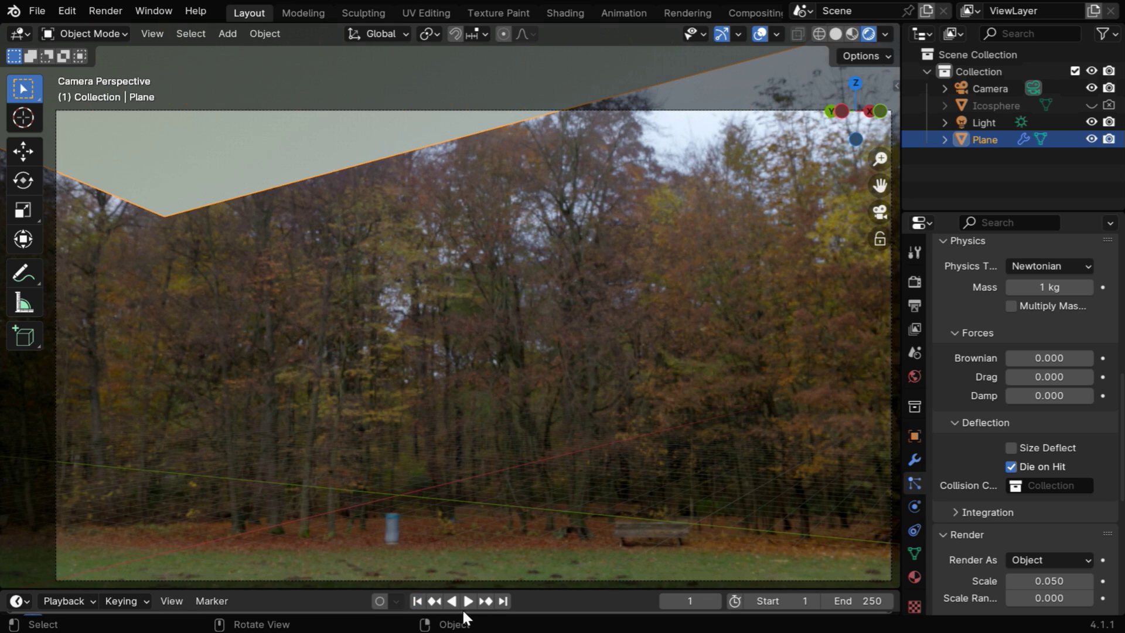
click(467, 600)
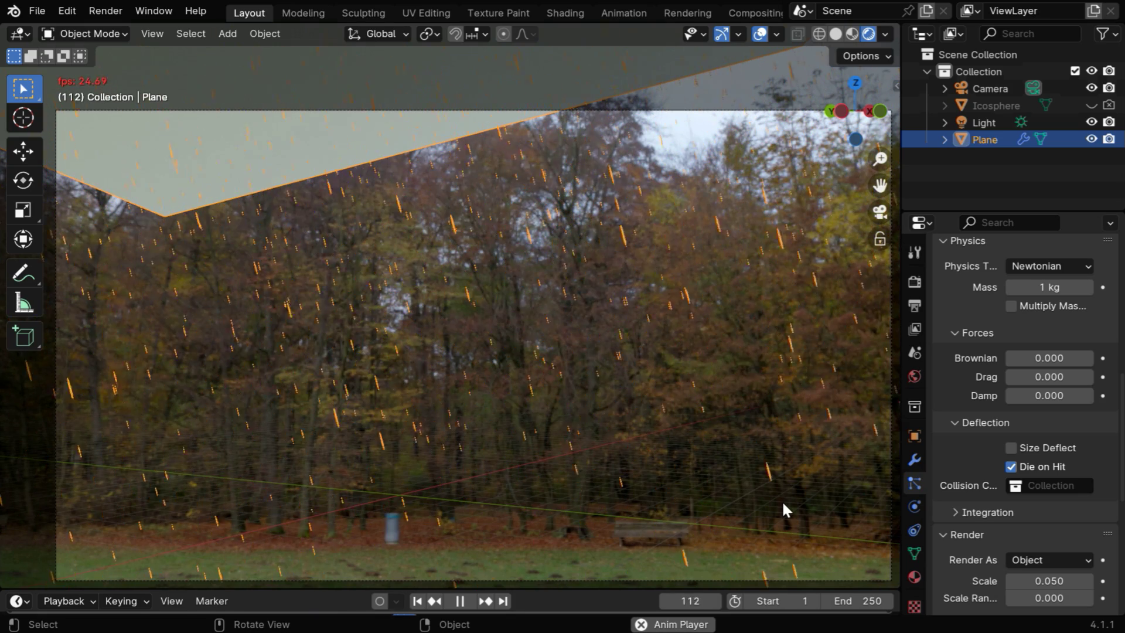
click(461, 601)
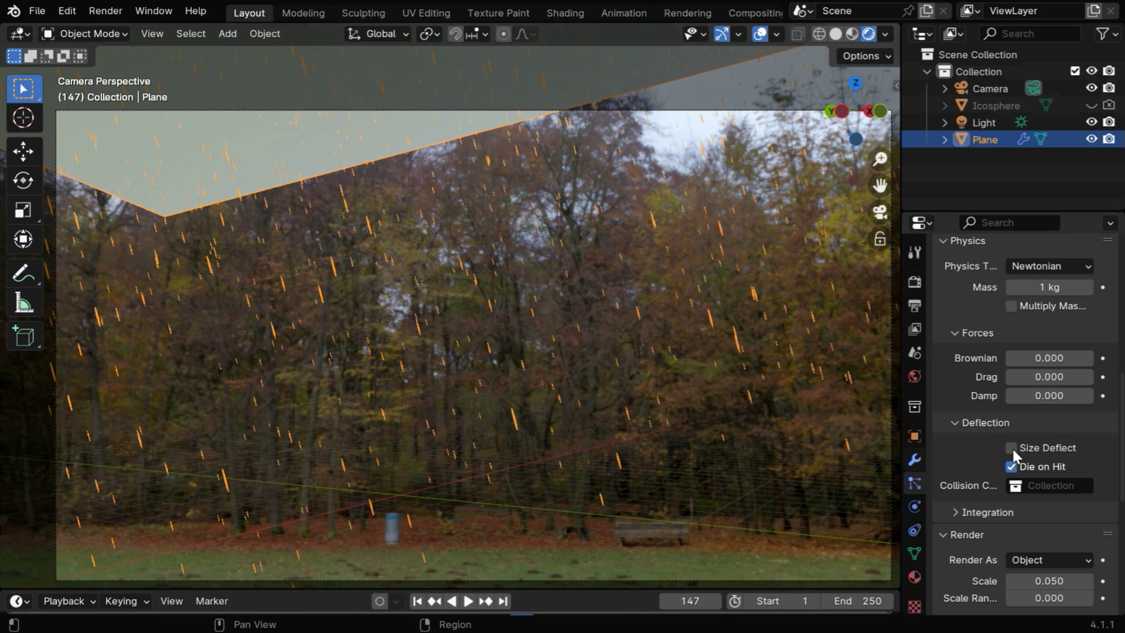
- Set the number of particles emitted by the plane to 15000
scroll(1011, 447, up, 10)
scroll(1011, 446, up, 3)
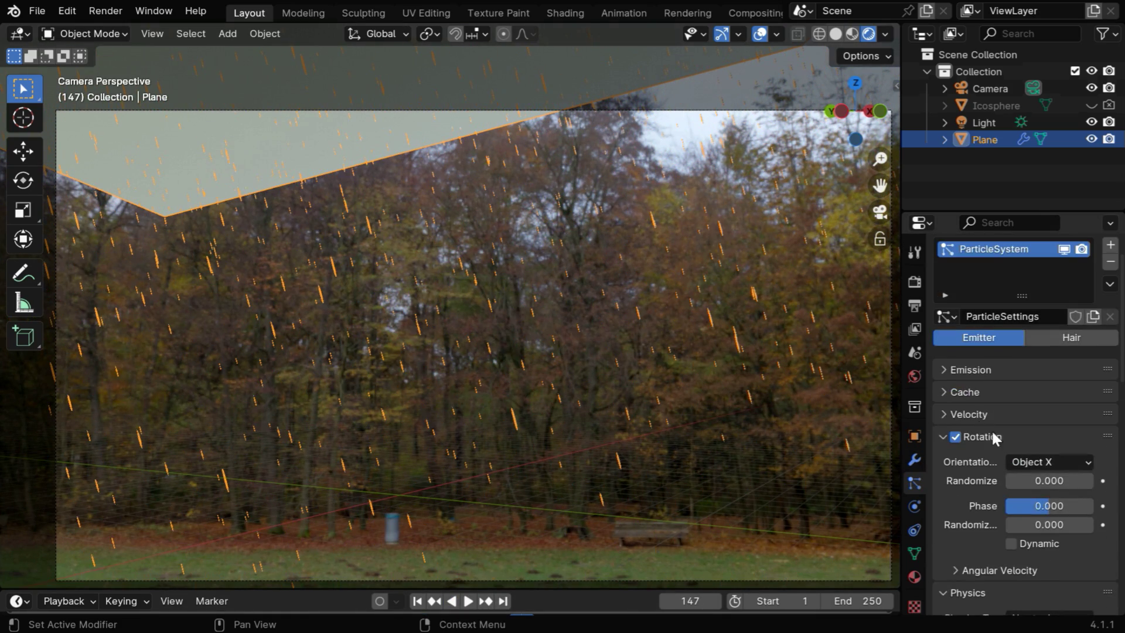
click(940, 368)
click(1049, 396)
text(1)
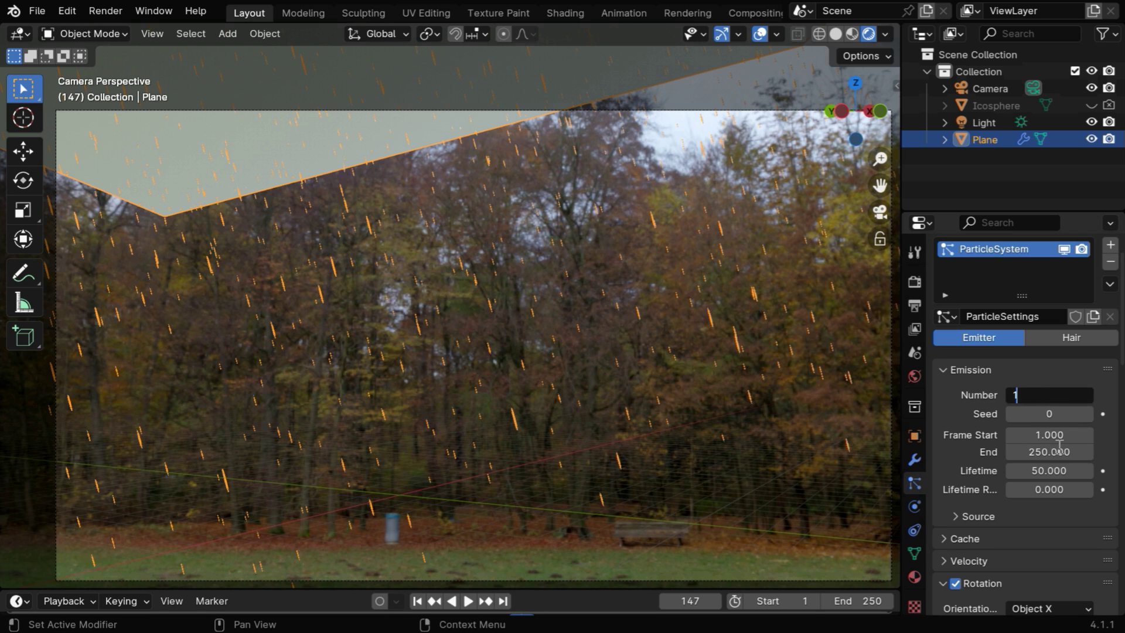
text(5000)
key(Return)
- Bake all dynamics in the particle system's cache
scroll(1059, 449, down, 8)
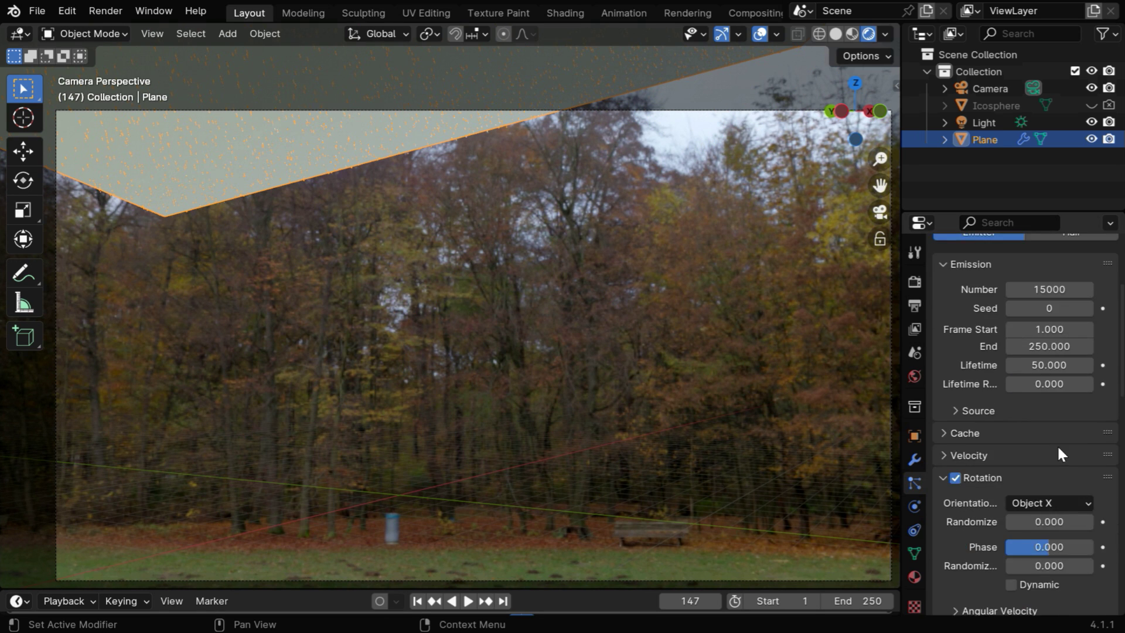
click(946, 328)
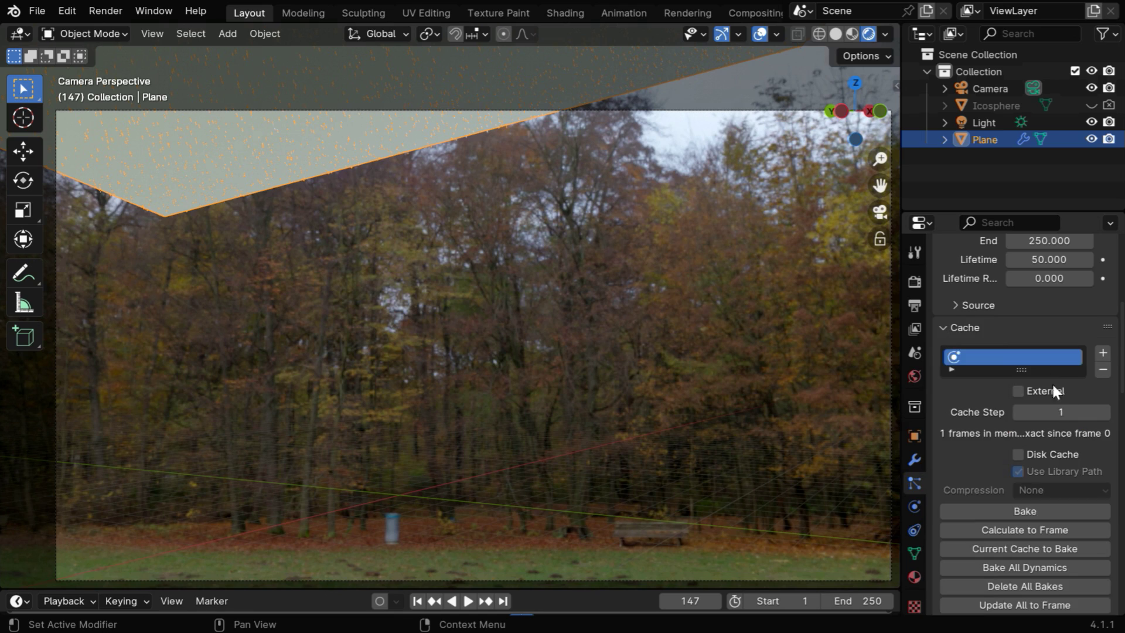
scroll(1061, 393, down, 2)
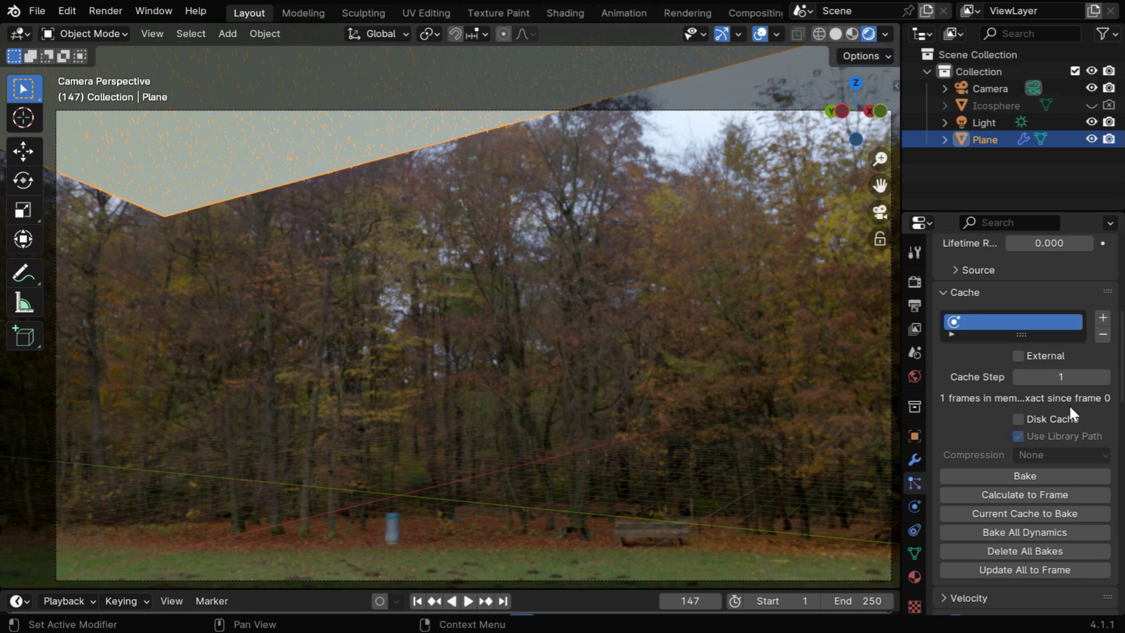
click(1033, 533)
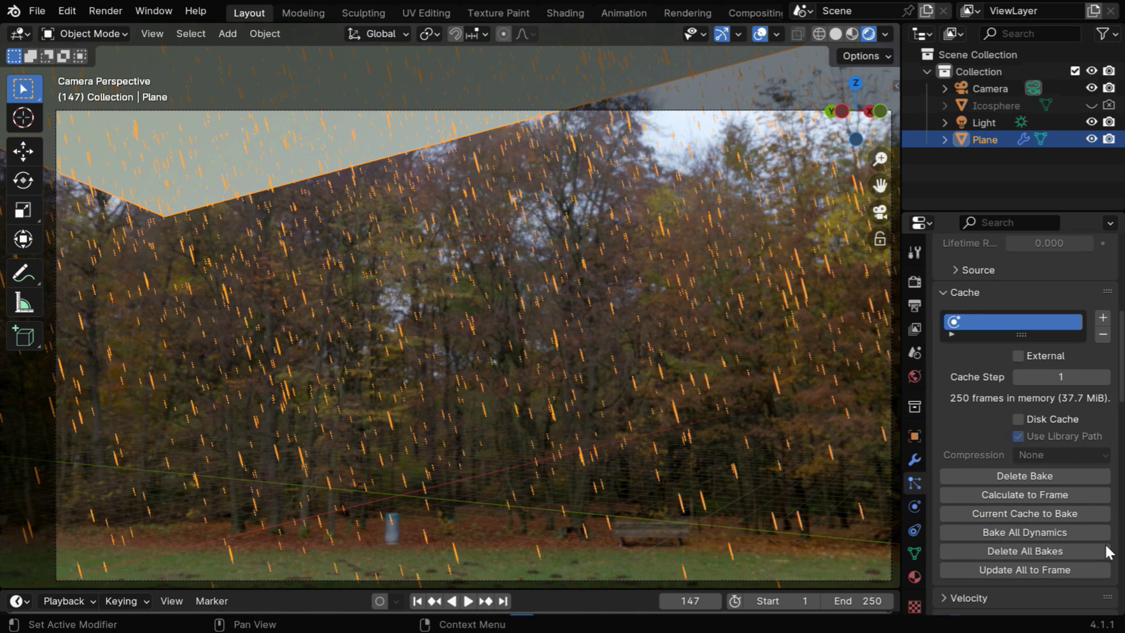